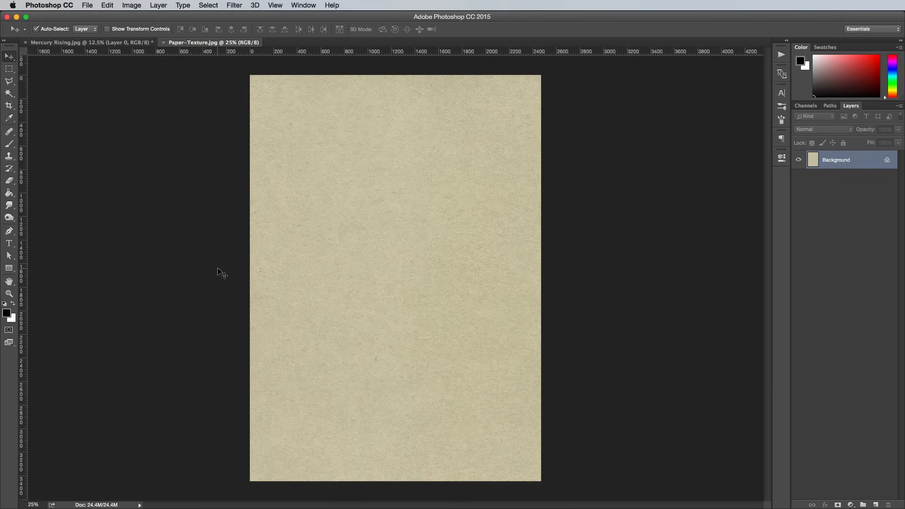
Step: Copy the entire paper texture into the Mercury Rising document as a new layer, closing the texture file
key(super+a)
key(super+w)
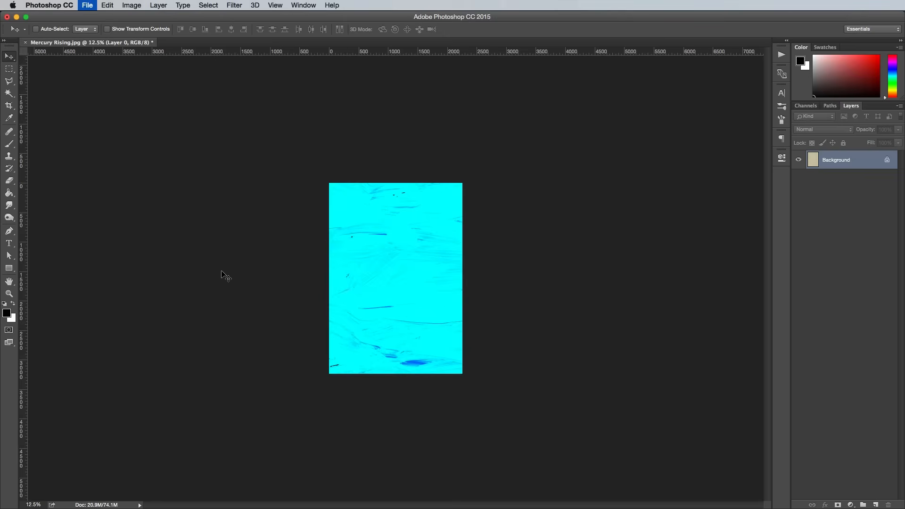
key(super+v)
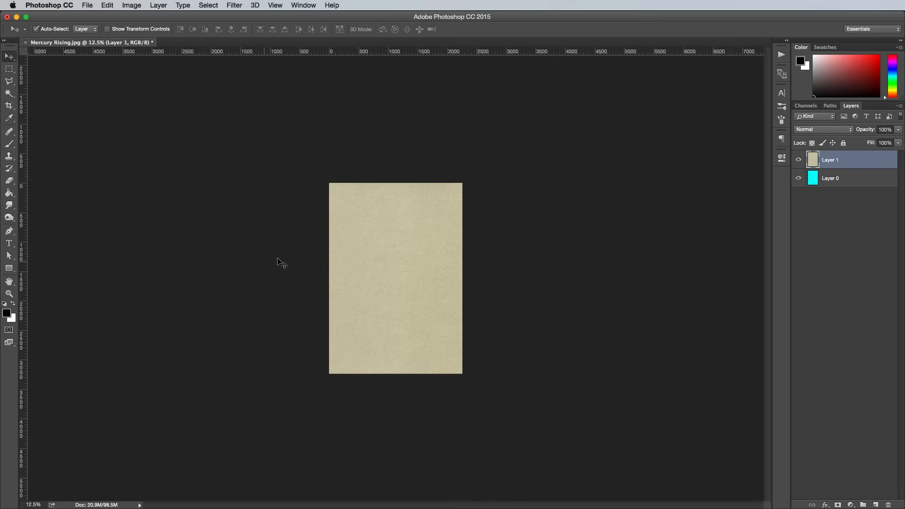
Step: Set the blend mode of the paper texture layer to Multiply
key(super+plus)
key(super+plus)
key(super+plus)
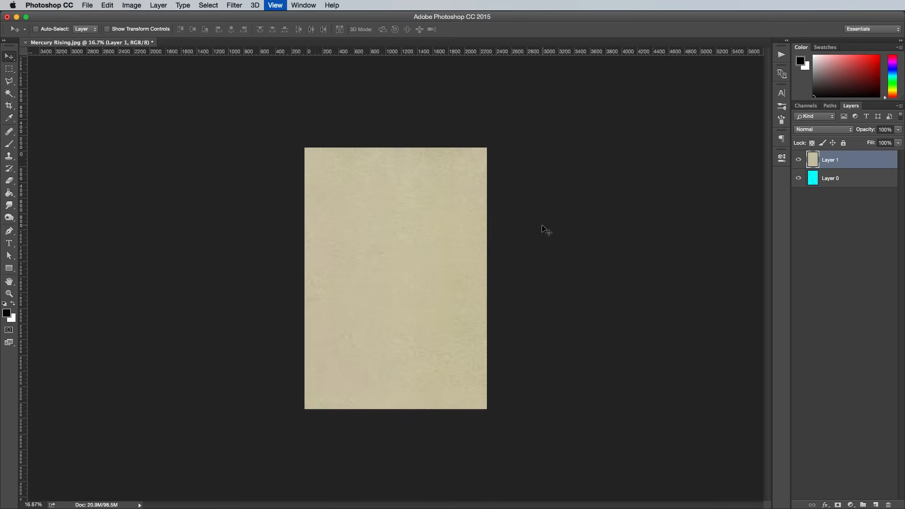
click(821, 130)
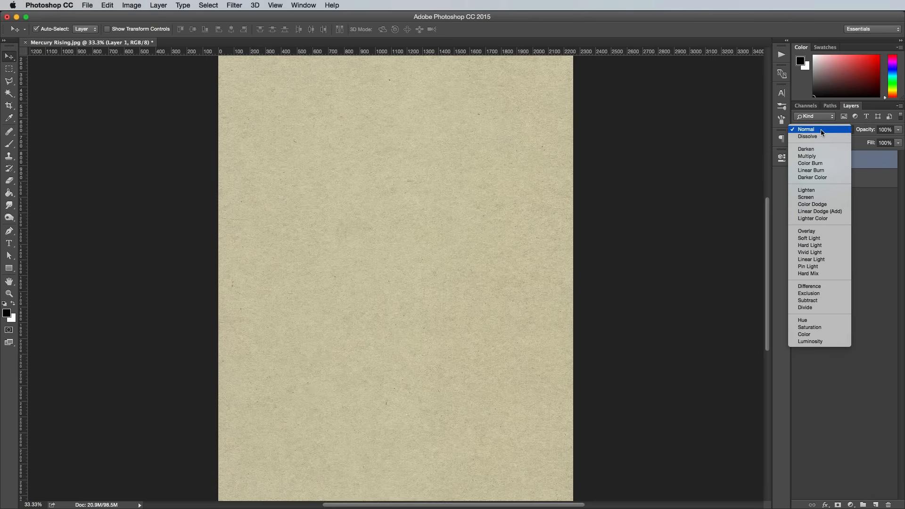
click(814, 156)
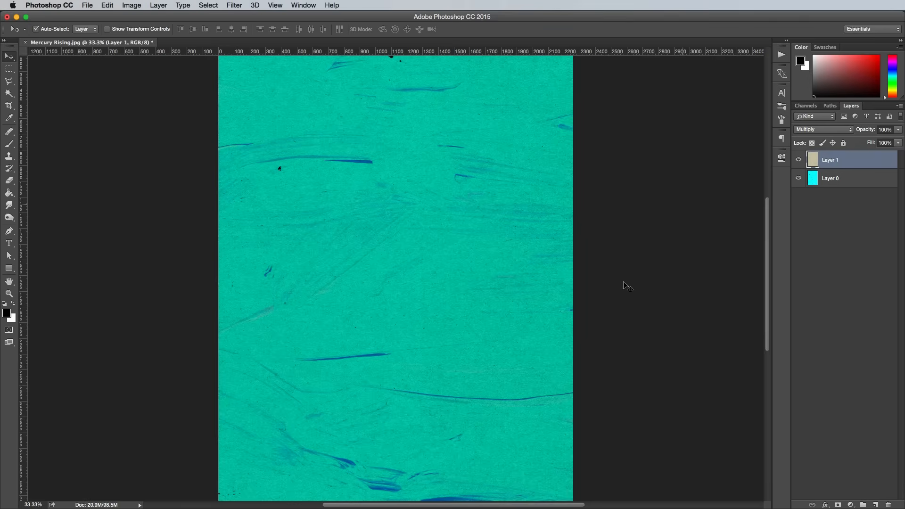
Step: Desaturate the paper texture layer and lower its opacity to 60%
click(130, 5)
mouse_move(146, 32)
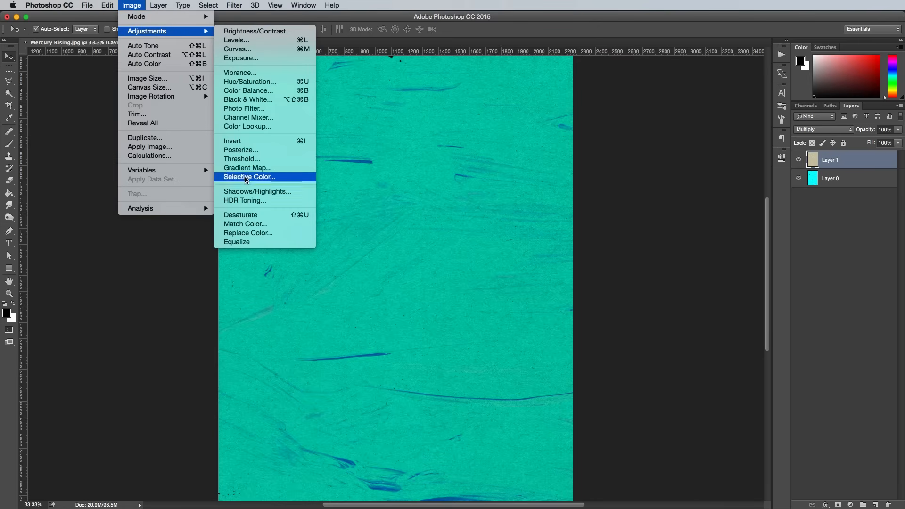
click(241, 215)
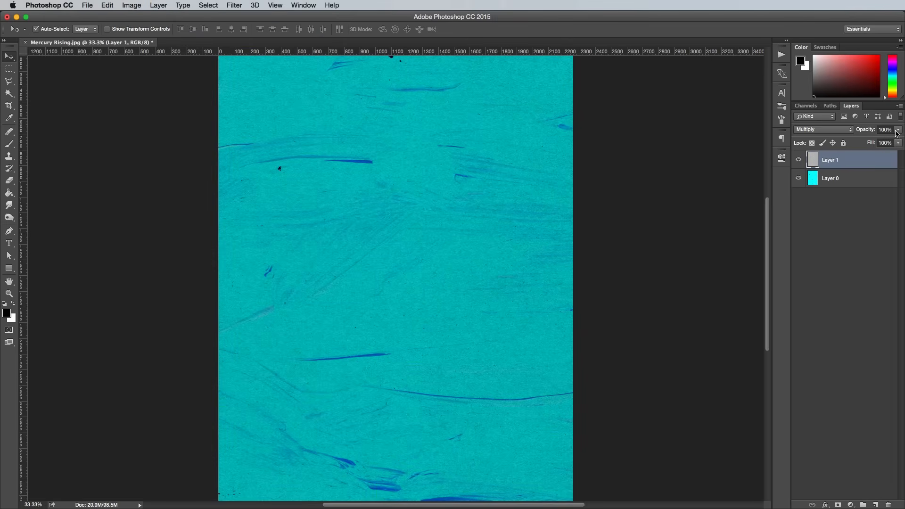
drag(898, 134, 880, 142)
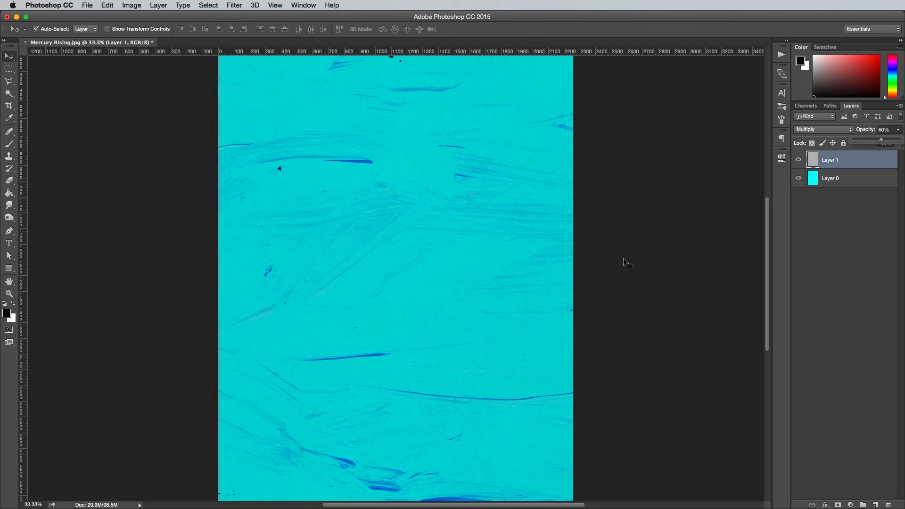
click(599, 264)
click(604, 266)
Step: Open Summer Harvest.png from the desktop and copy the whole orange painting into Mercury Rising.jpg as a new layer
mouse_move(1, 508)
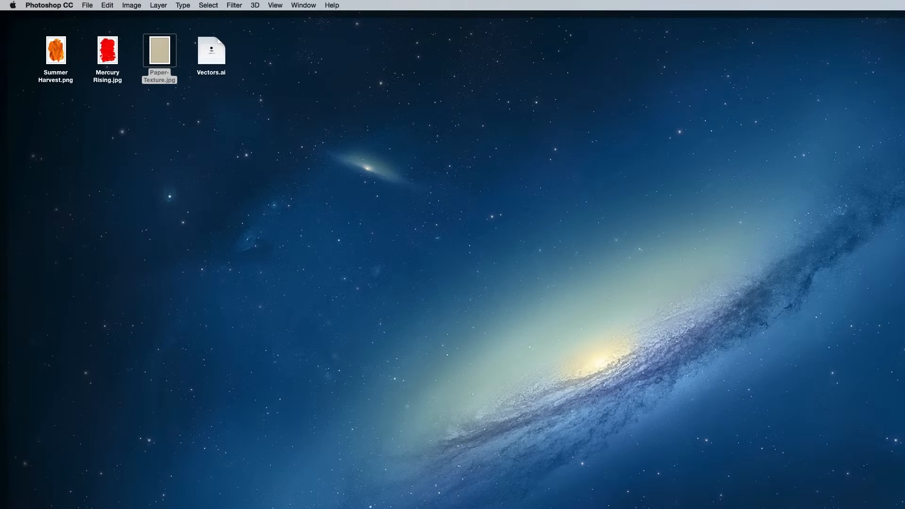
double_click(60, 73)
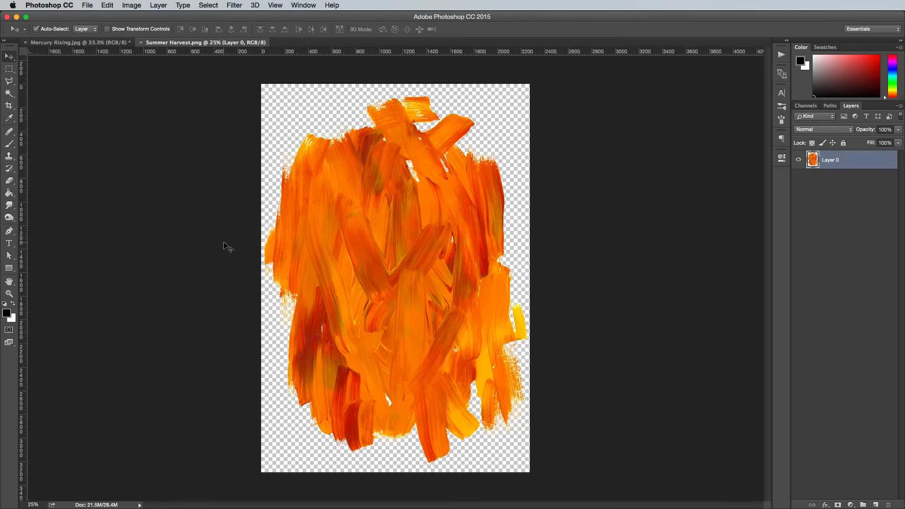
click(235, 233)
key(super+a)
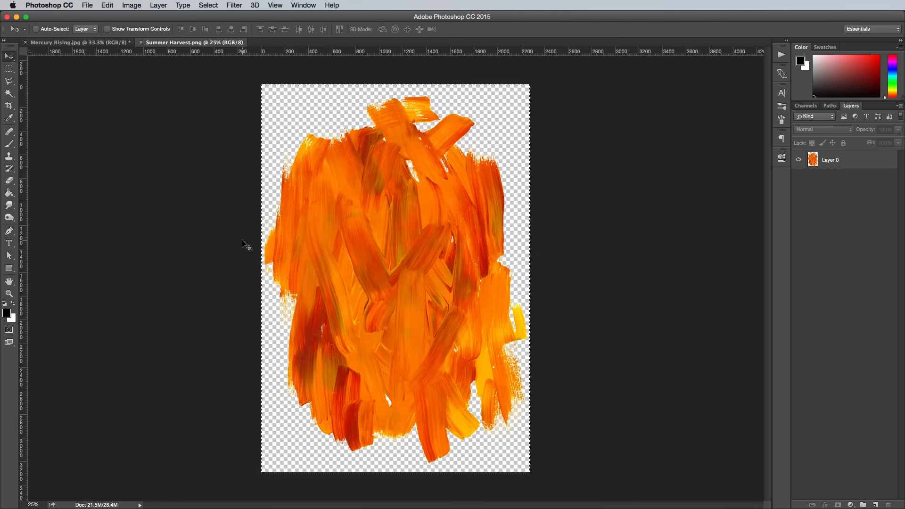
key(super+w)
key(super+v)
Step: Rotate the orange painting to about -142°, enlarge it to about 115%, and position it running off the canvas's left and bottom edges
key(super+minus)
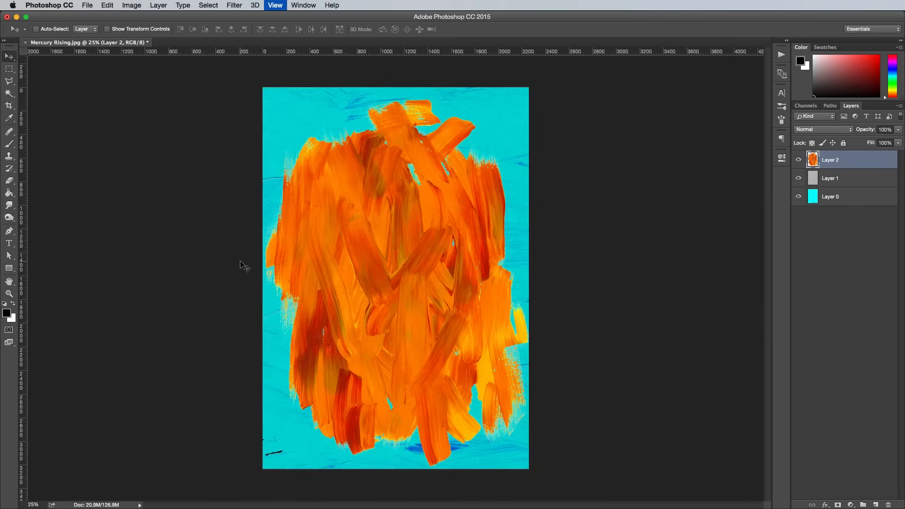
key(super+minus)
key(super+t)
drag(537, 256, 322, 254)
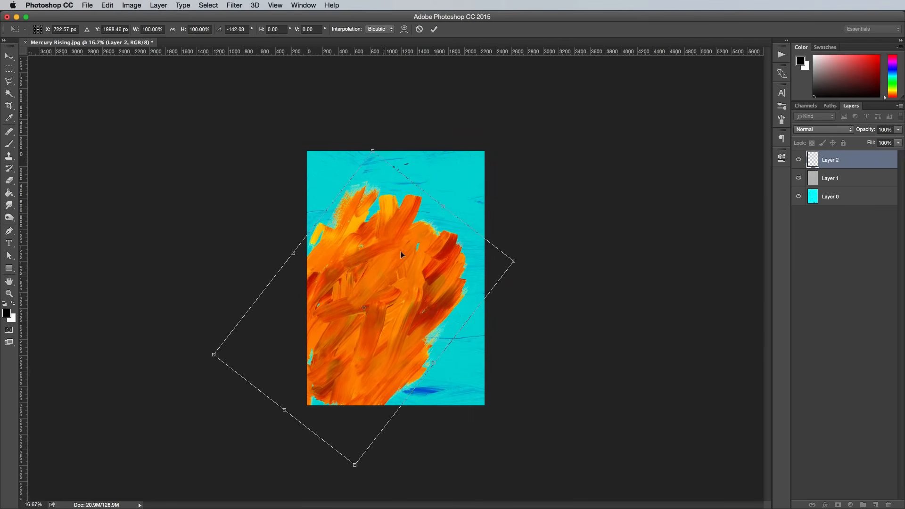
drag(372, 151, 370, 130)
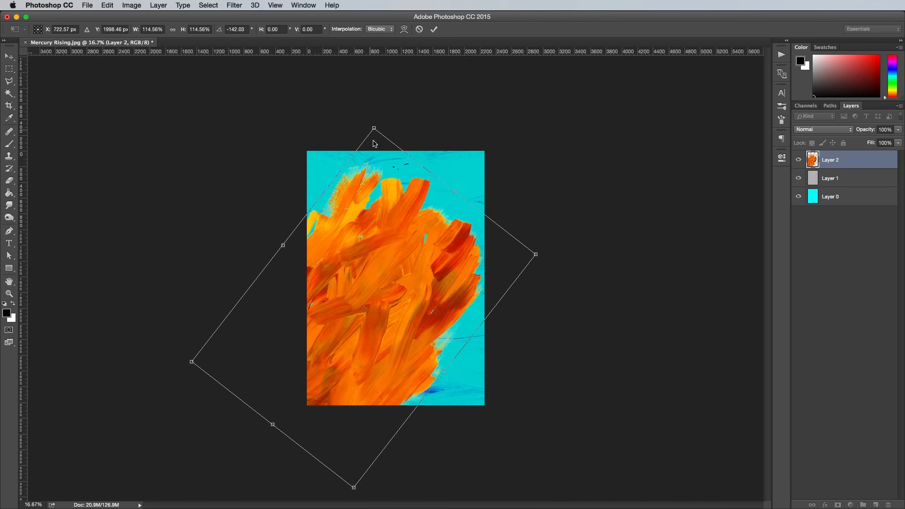
drag(360, 235, 359, 241)
drag(371, 137, 371, 130)
drag(364, 240, 360, 240)
key(Return)
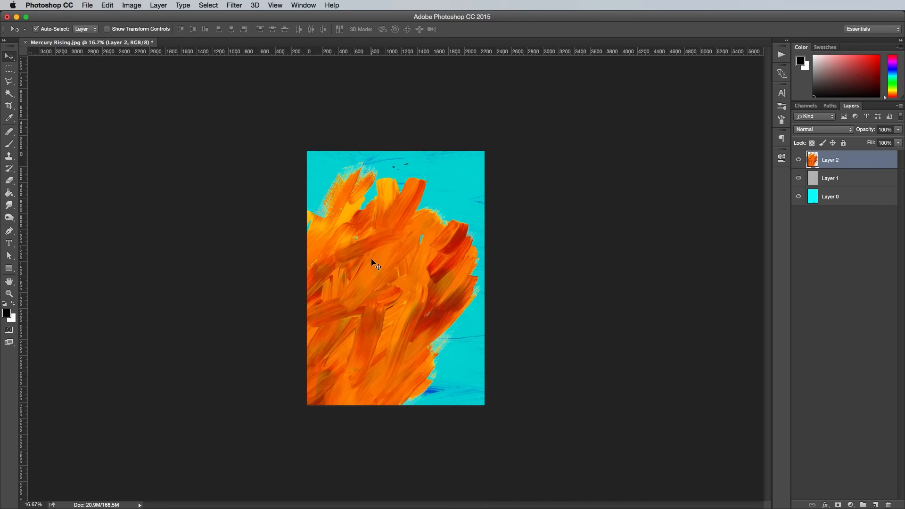
Step: Defringe the orange painting layer's edges with a width of 1 pixel
key(super+plus)
key(super+plus)
key(super+plus)
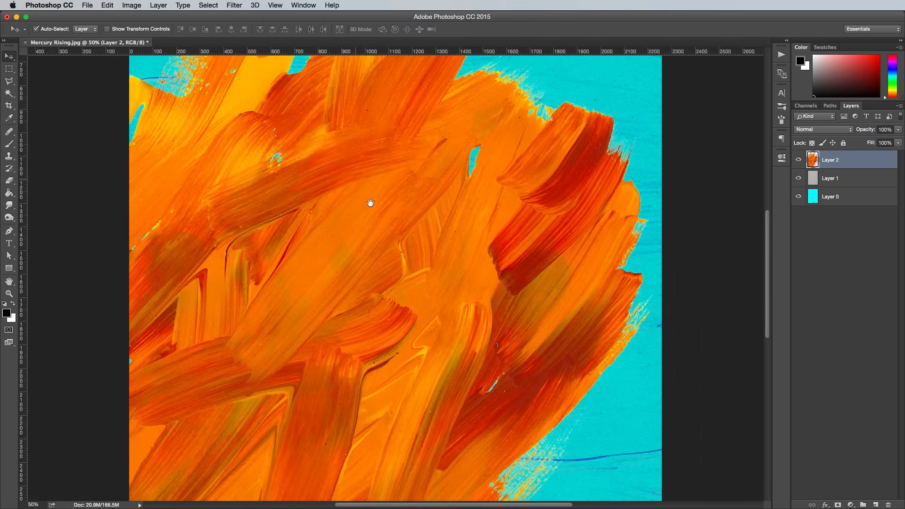
drag(370, 203, 404, 329)
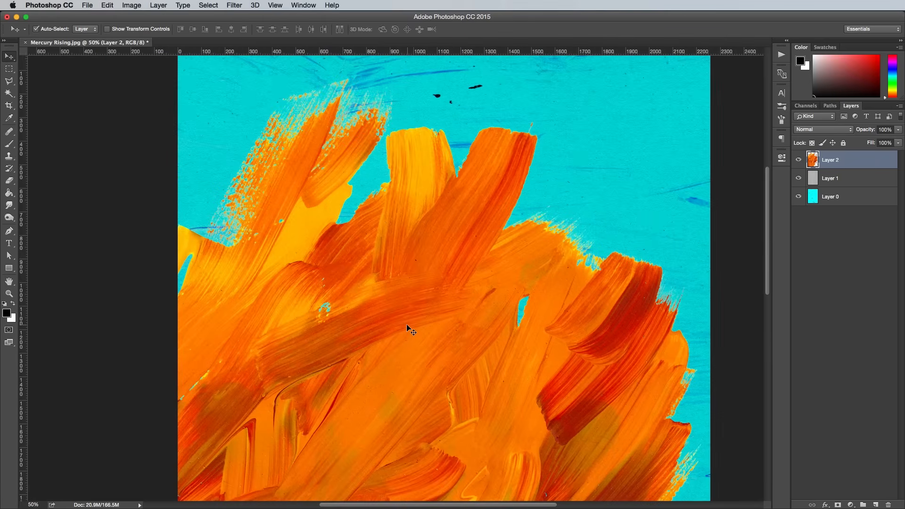
click(157, 5)
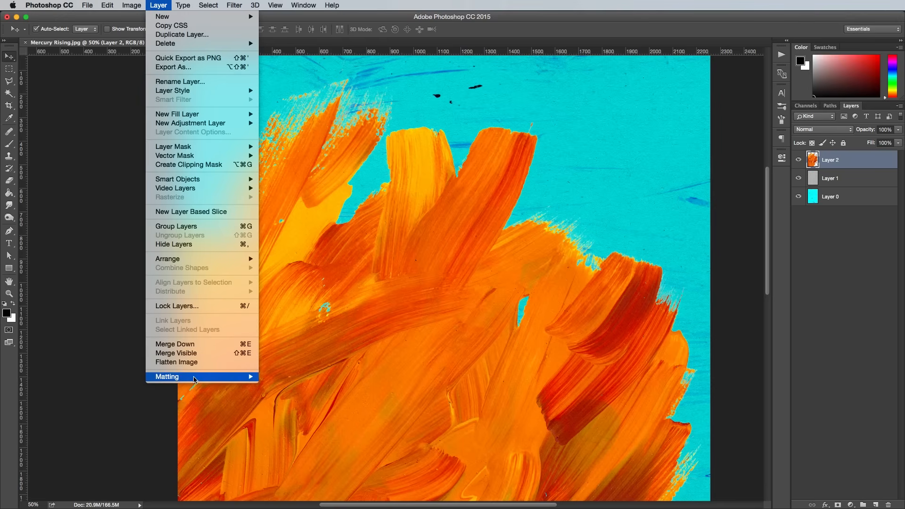
mouse_move(256, 376)
click(284, 386)
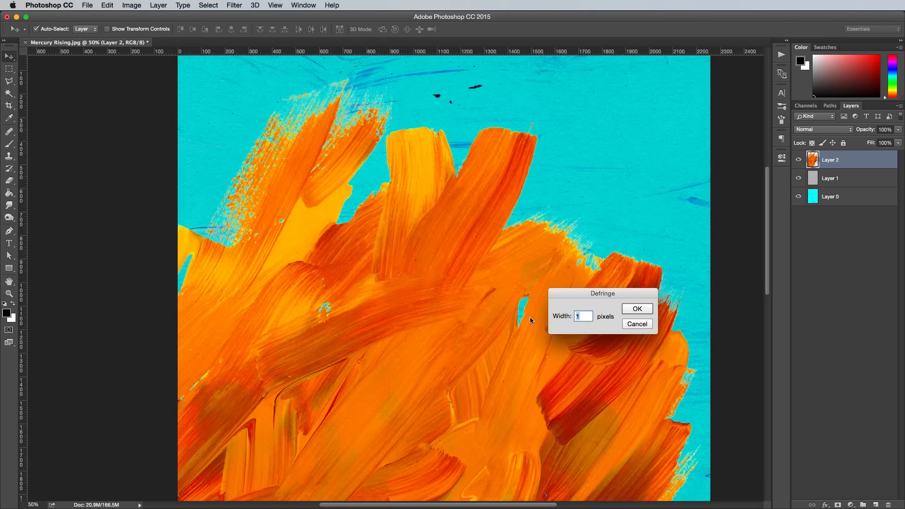
click(637, 310)
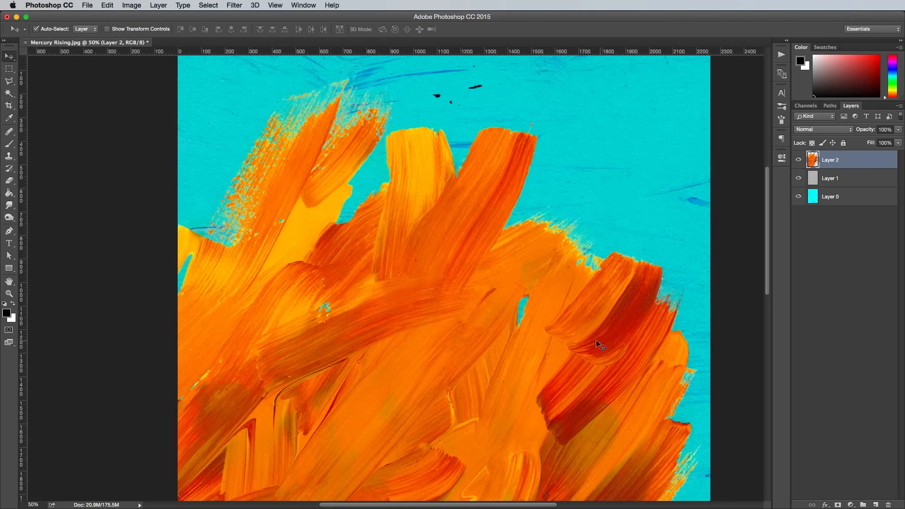
Step: Add a Multiply drop shadow to Layer 2 with 31% opacity, 90° angle, 25 px distance, 1% spread and 49 px size
key(super+minus)
drag(437, 338, 454, 230)
drag(482, 287, 483, 139)
double_click(858, 163)
click(390, 328)
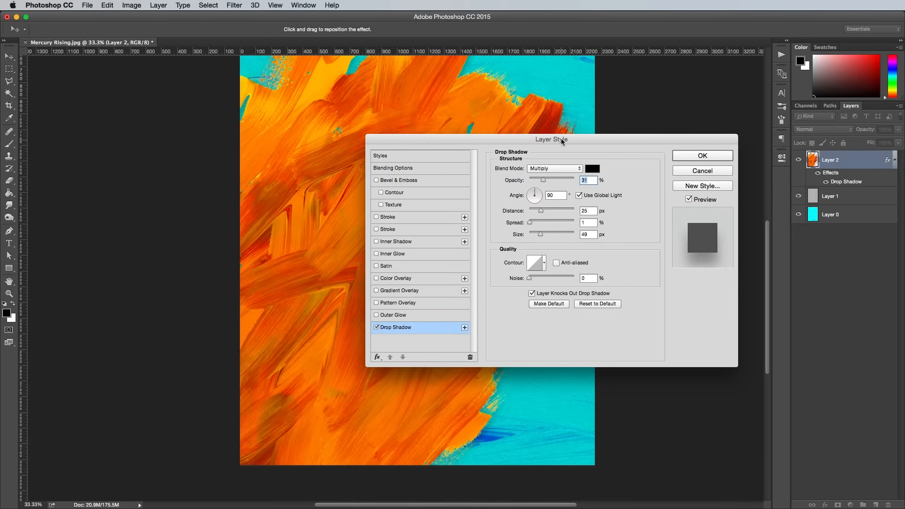
drag(561, 139, 238, 147)
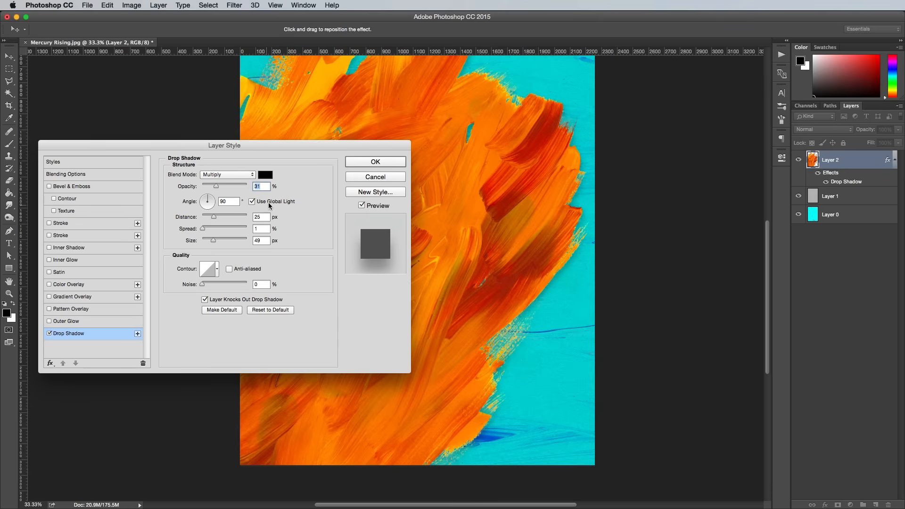
click(361, 163)
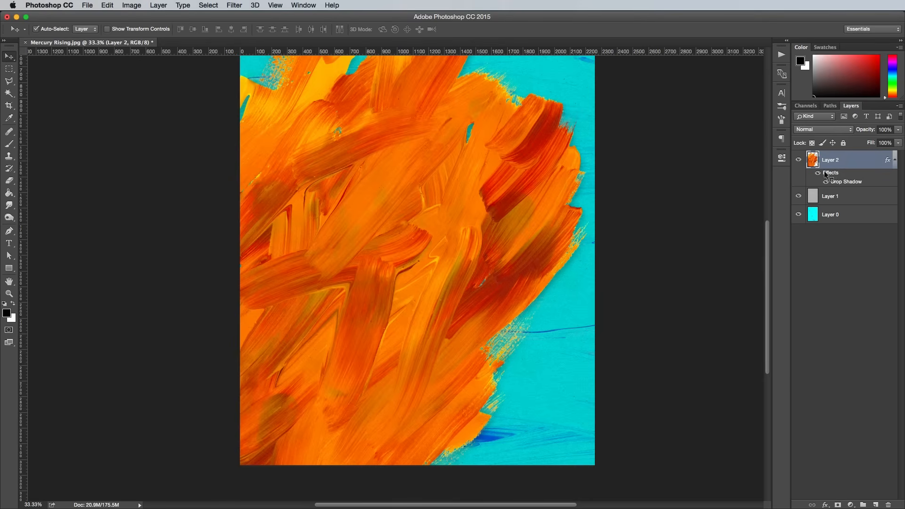
Step: Separate the orange painting's drop shadow into its own layer and select that layer
right_click(836, 184)
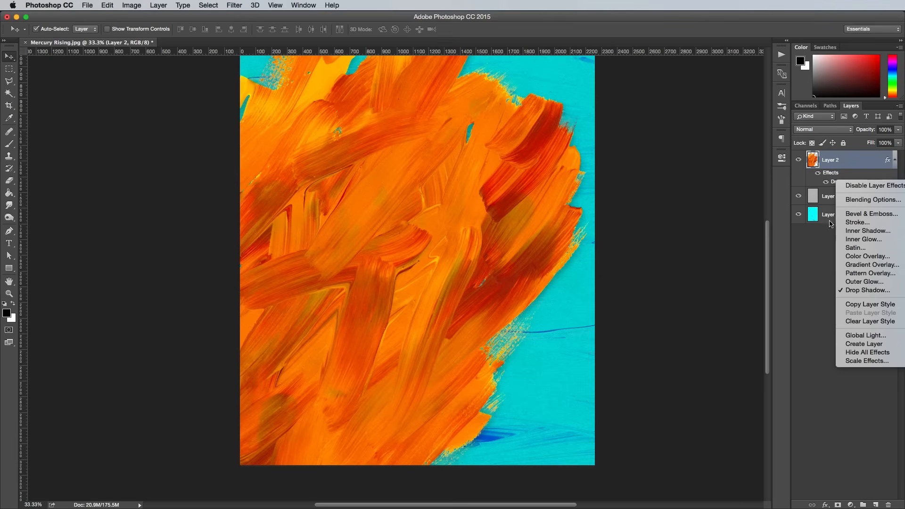
click(851, 343)
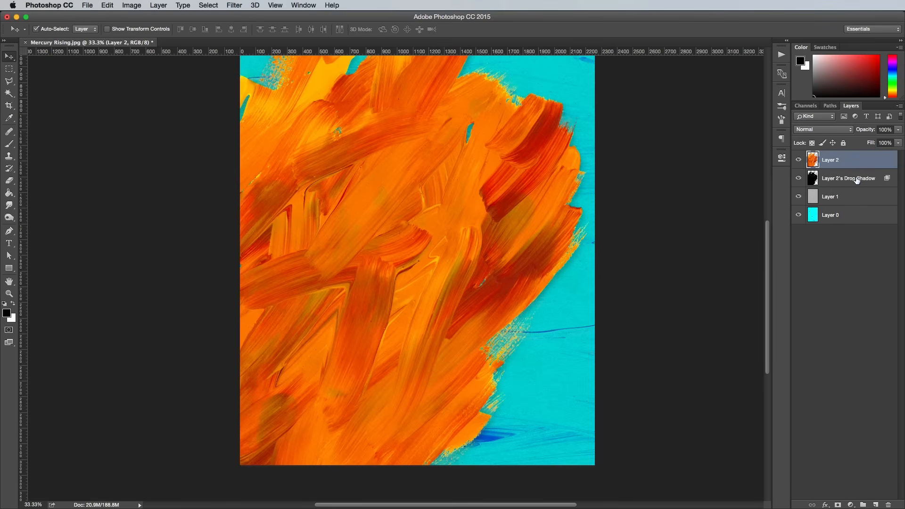
click(854, 183)
Step: Warp the drop shadow layer outward along the painting's lower right edge and slightly lower its fill
key(super+t)
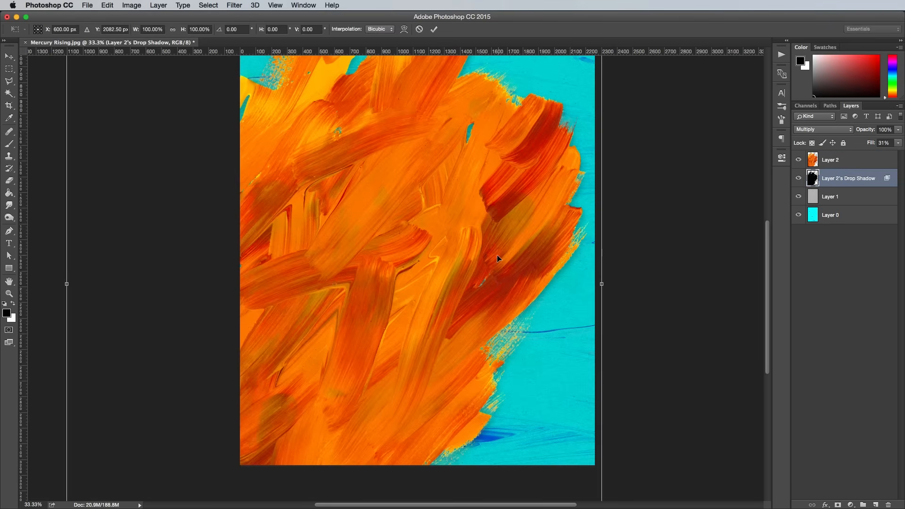
right_click(458, 245)
click(483, 306)
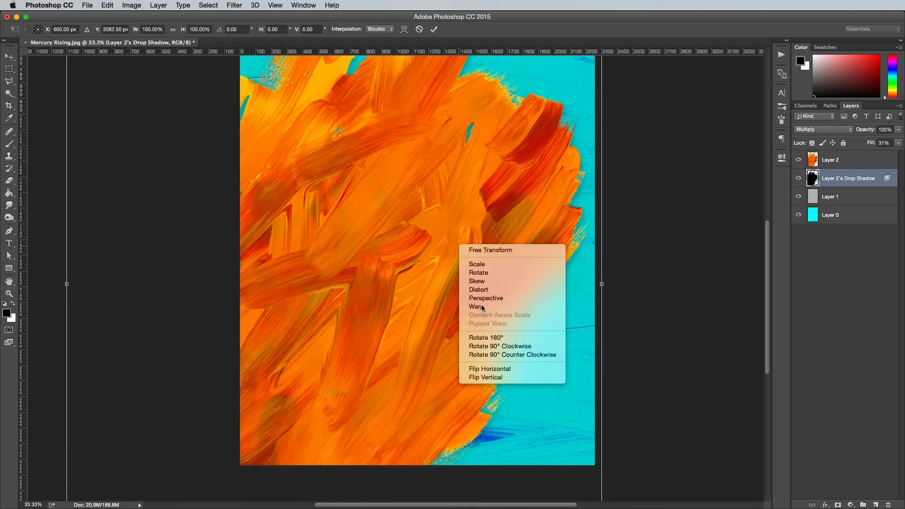
drag(483, 308, 476, 354)
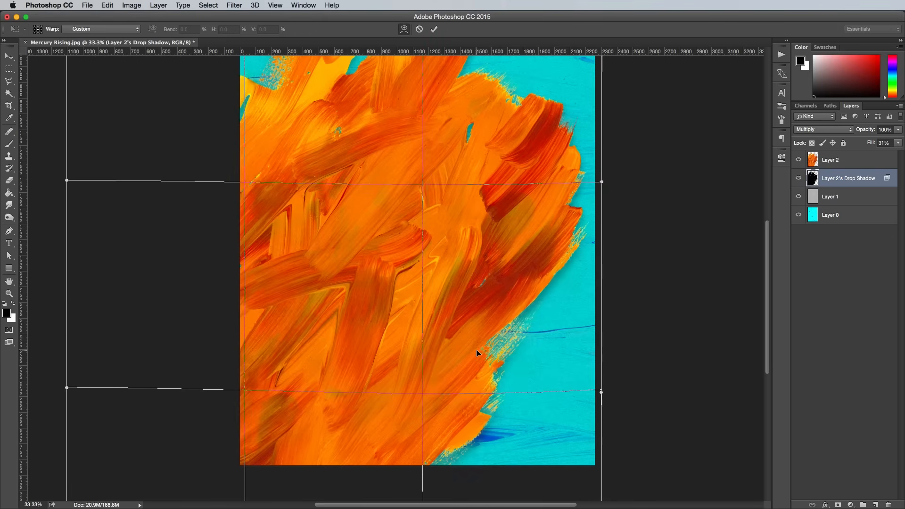
scroll(634, 285, up, 5)
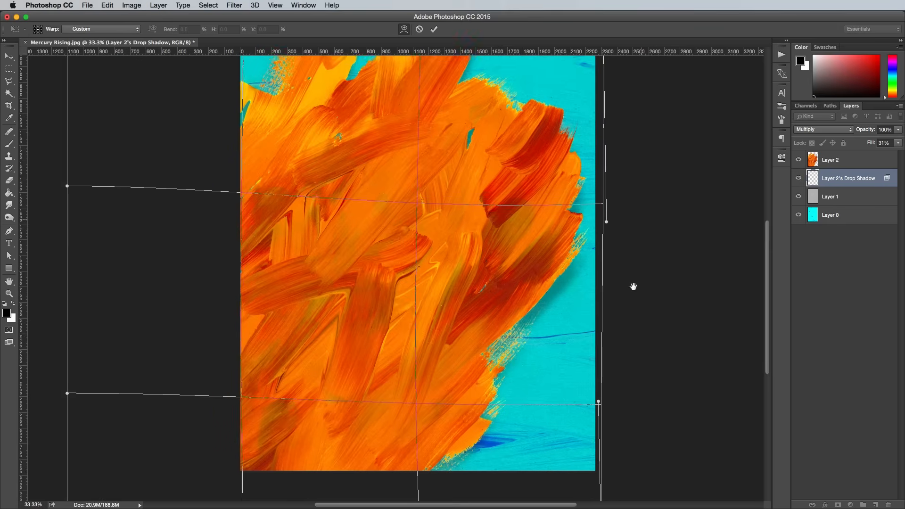
scroll(642, 198, down, 7)
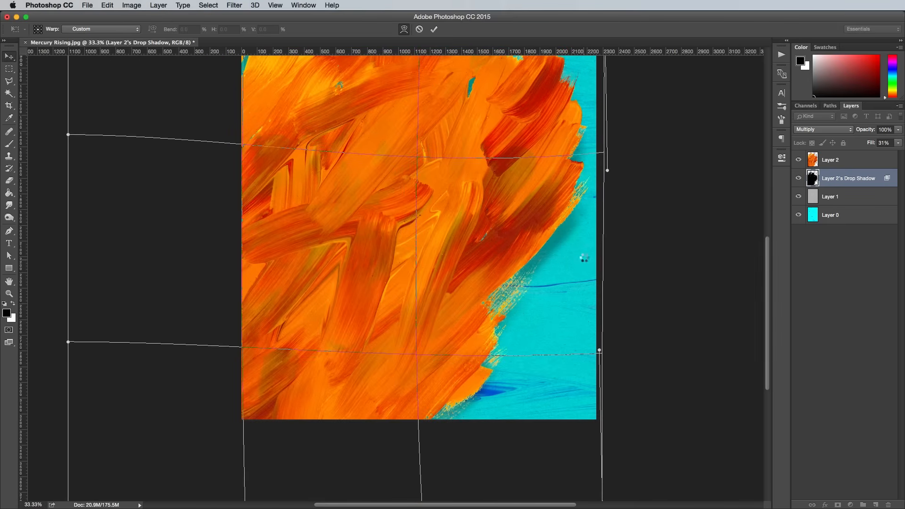
key(Return)
click(898, 143)
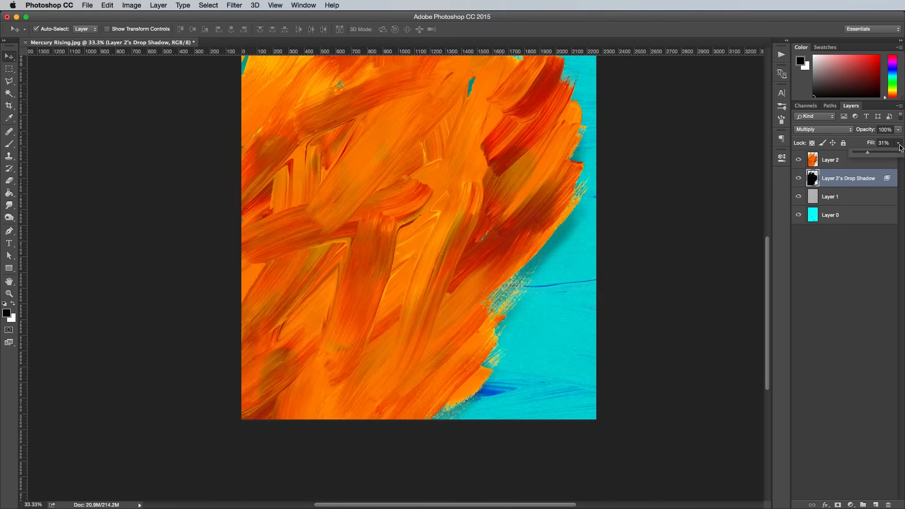
drag(861, 155, 860, 155)
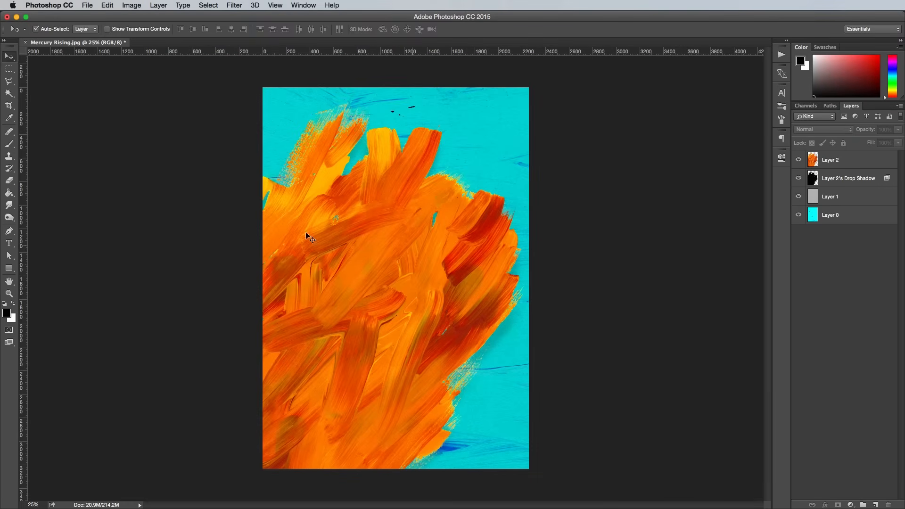
Step: Draw an 1844 × 1844 px square above Layer 2 with no fill and a 7.28 pt white stroke, roughly centred over the painting
key(u)
click(840, 163)
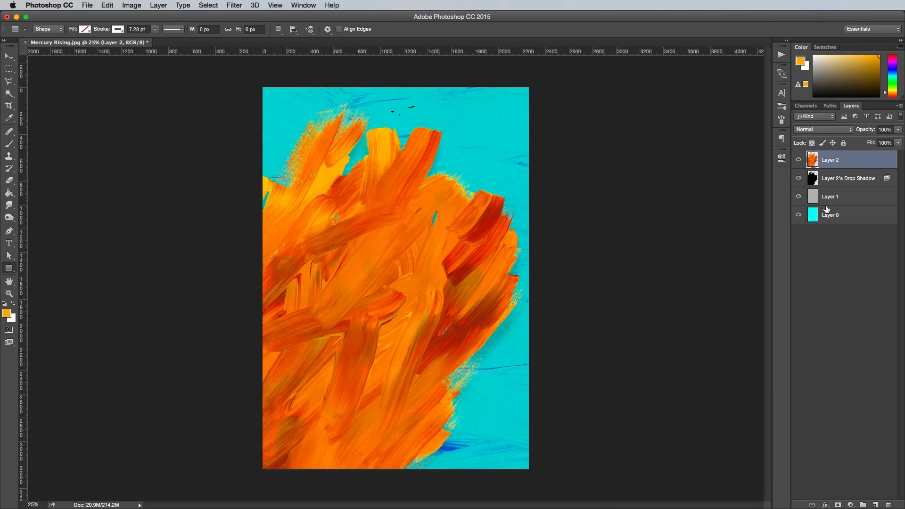
click(875, 505)
key(d)
mouse_move(496, 381)
mouse_down()
mouse_move(342, 223)
mouse_move(295, 178)
mouse_move(276, 174)
mouse_up()
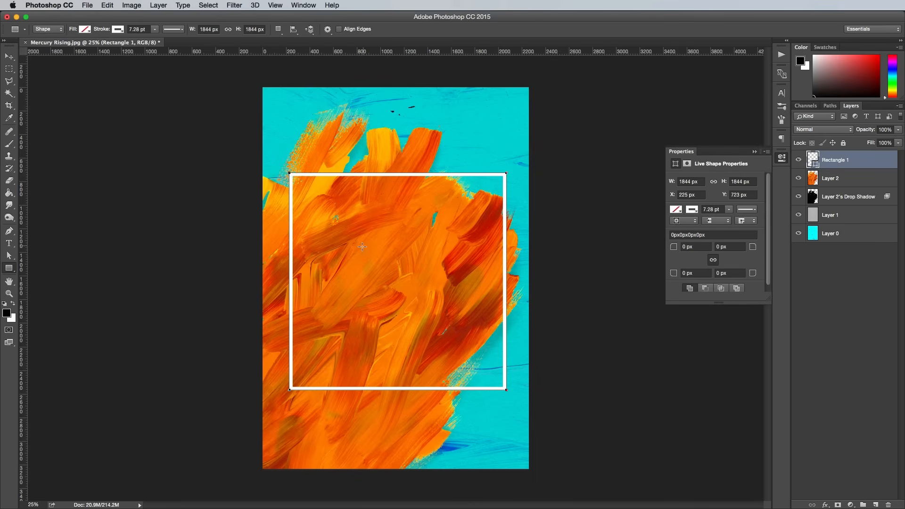
Step: Thicken the square's white stroke to 24.48 pt and move the square to X 208 px, Y 697 px
click(154, 29)
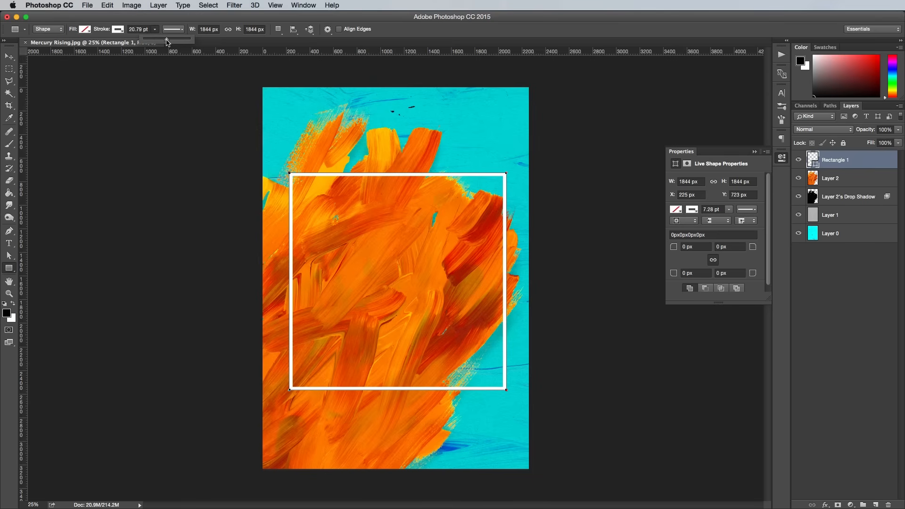
drag(166, 42, 169, 40)
click(9, 56)
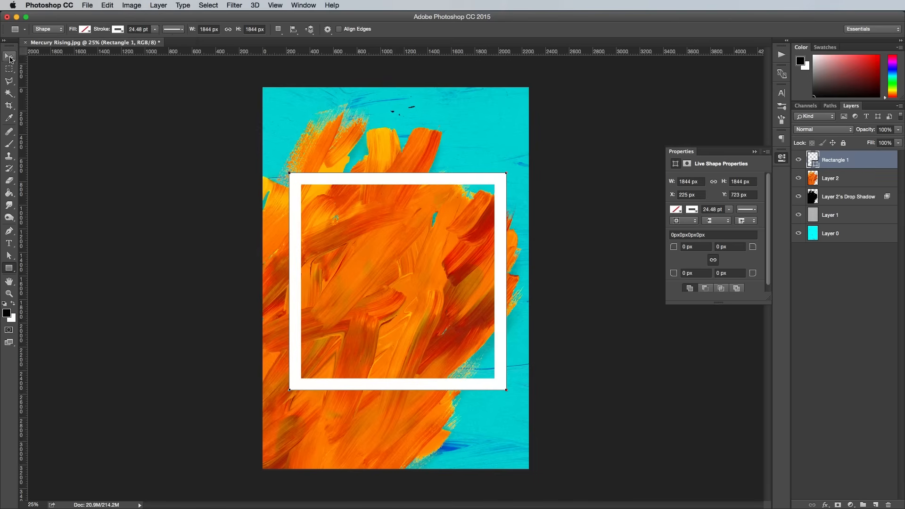
key(super+t)
drag(381, 184, 379, 181)
key(Return)
Step: Add a layer mask to Rectangle 1 that hides the frame wherever it overlaps the orange painting, and deselect
key(super+plus)
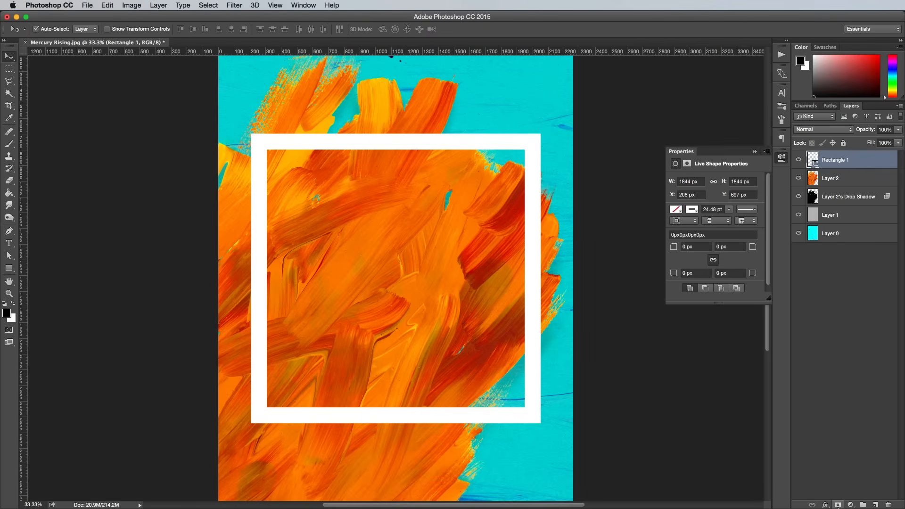
click(838, 504)
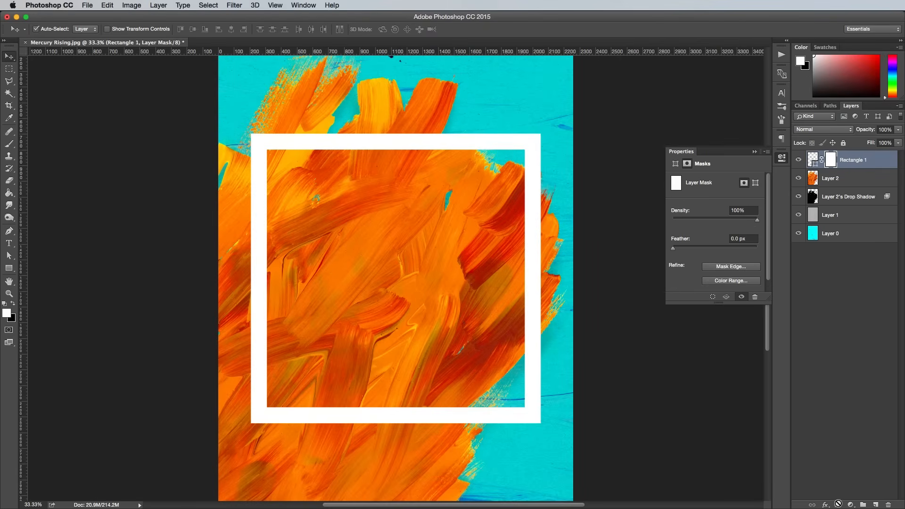
super+click(813, 180)
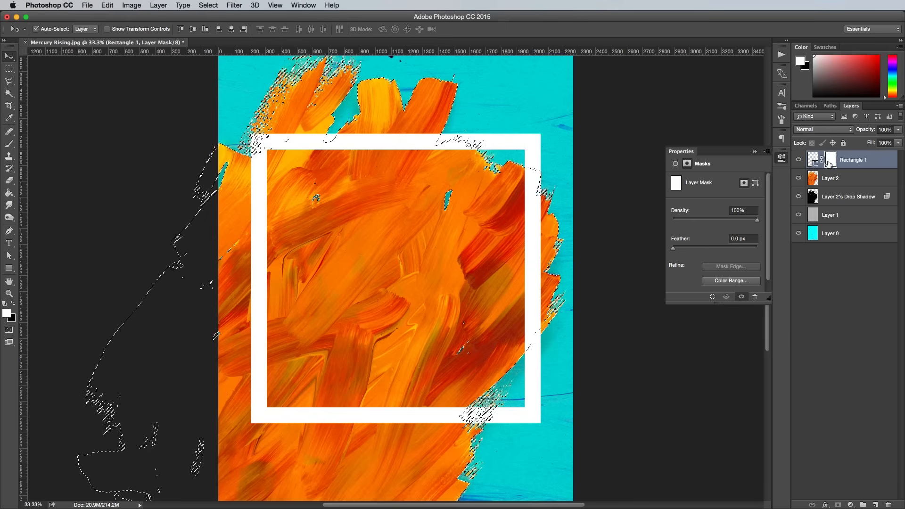
key(BackSpace)
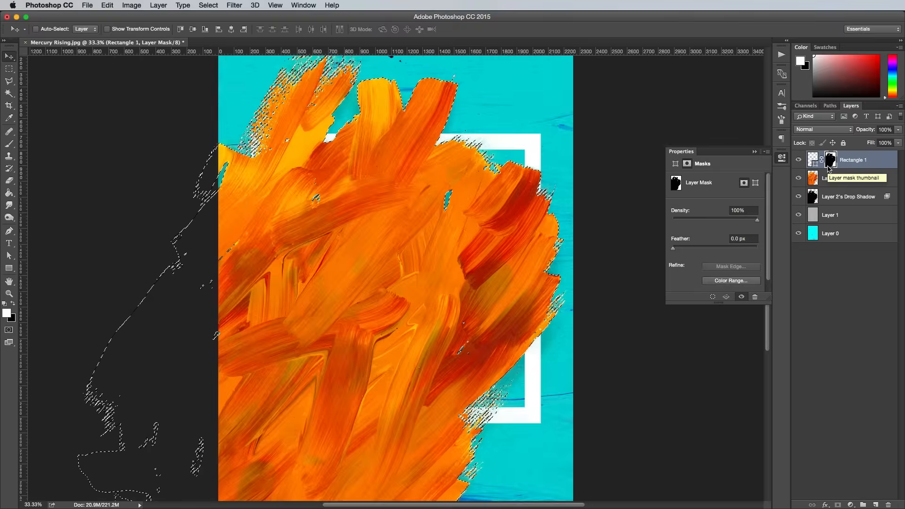
key(super+d)
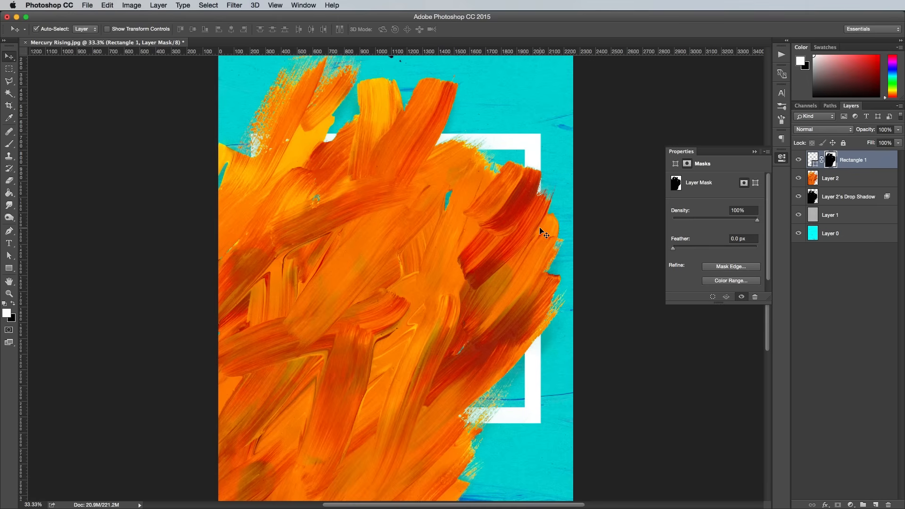
Step: Set up a 200 px brush with increased hardness for painting on Rectangle 1's mask
click(9, 144)
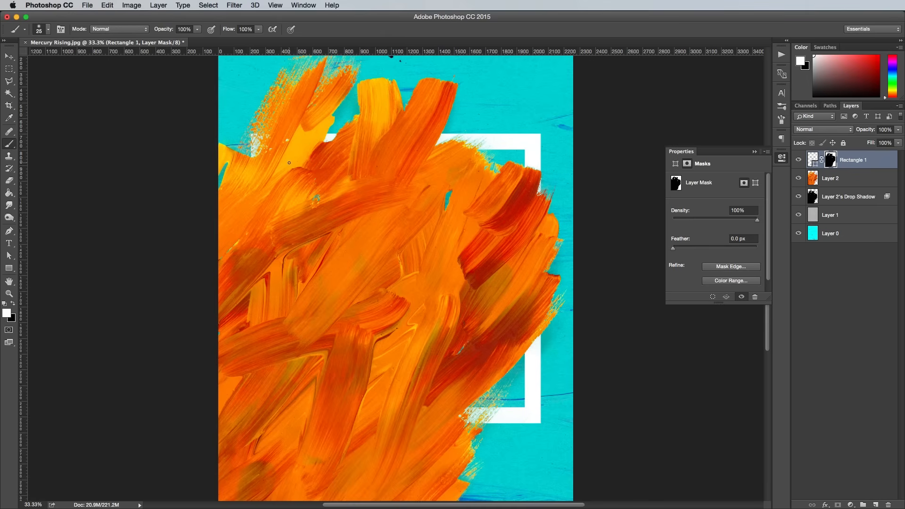
key(bracketright)
key(bracketright)
key(bracketright)
key(bracketright)
key(bracketright)
key(bracketright)
key(bracketright)
key(bracketright)
key(bracketright)
key(bracketright)
key(bracketright)
key(bracketright)
click(48, 29)
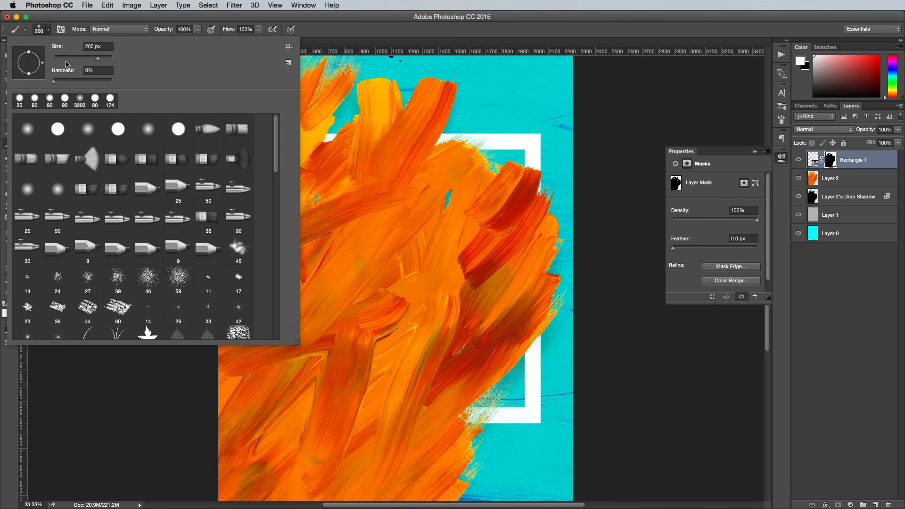
drag(73, 80, 96, 81)
click(334, 34)
Step: Reduce the brush to 70 px and reveal the frame's upper edge between two paint strokes by painting white on the mask
key(super+plus)
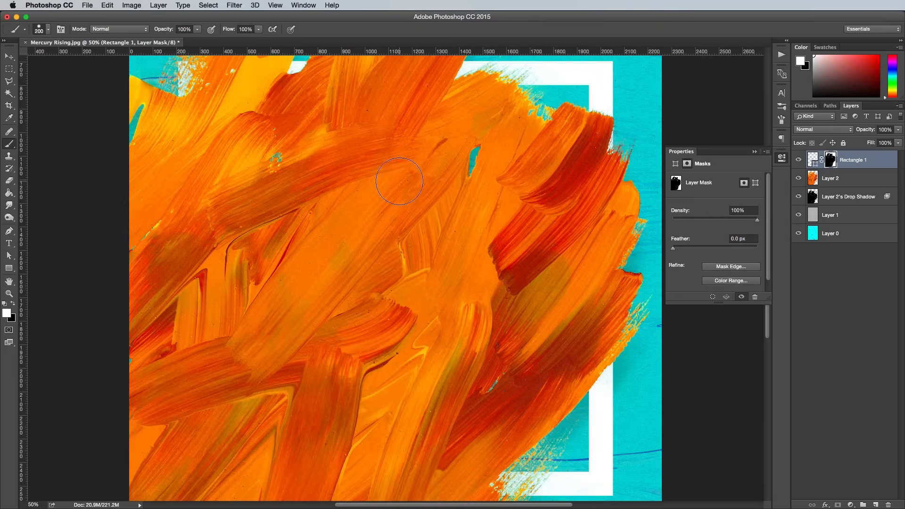
drag(390, 168, 422, 259)
key(super+plus)
drag(383, 188, 436, 224)
key(bracketleft)
key(bracketleft)
key(bracketleft)
key(bracketleft)
key(bracketleft)
key(bracketleft)
mouse_move(368, 218)
mouse_down()
mouse_move(372, 187)
mouse_move(343, 223)
mouse_move(377, 199)
mouse_move(380, 220)
mouse_move(392, 217)
mouse_move(413, 192)
mouse_move(406, 220)
mouse_move(414, 213)
mouse_up()
key(x)
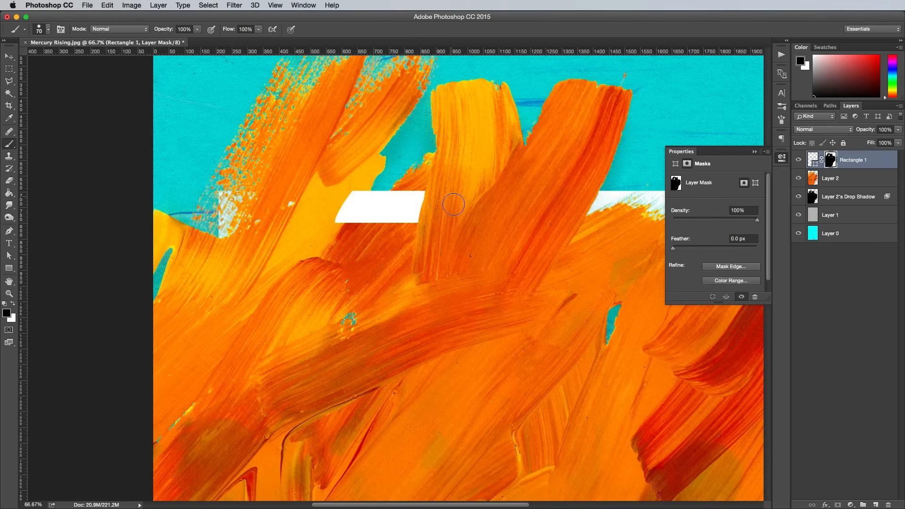
Step: Refine the revealed upper edge along the paint strokes, alternating black and white on Rectangle 1's mask
key(super+plus)
key(super+plus)
drag(454, 178, 369, 344)
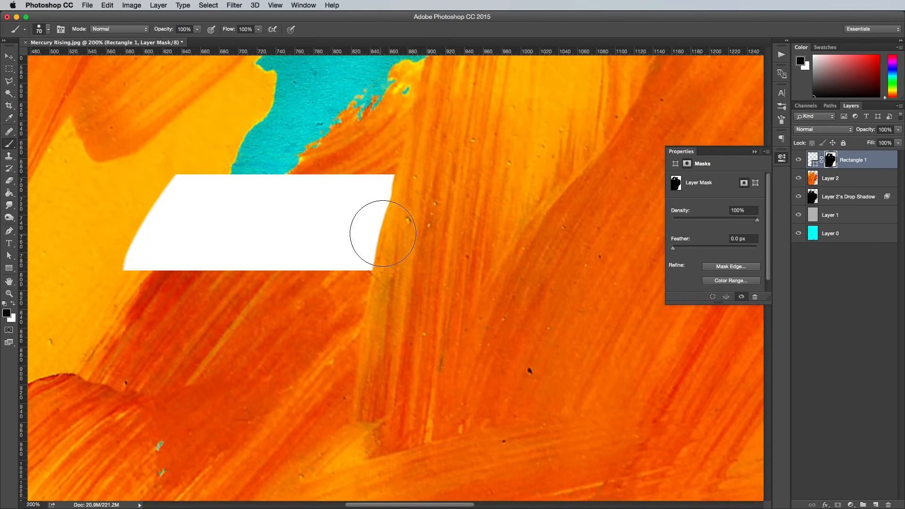
key(x)
drag(386, 175, 349, 259)
key(x)
drag(407, 171, 390, 262)
key(x)
mouse_move(379, 185)
mouse_down()
mouse_move(357, 260)
mouse_move(373, 201)
mouse_move(297, 231)
mouse_move(301, 424)
mouse_up()
scroll(388, 309, down, 3)
scroll(388, 310, down, 2)
Step: Reveal the frame's lower edge on the mask, leaving the diagonal paint strokes overlapping it
key(super+plus)
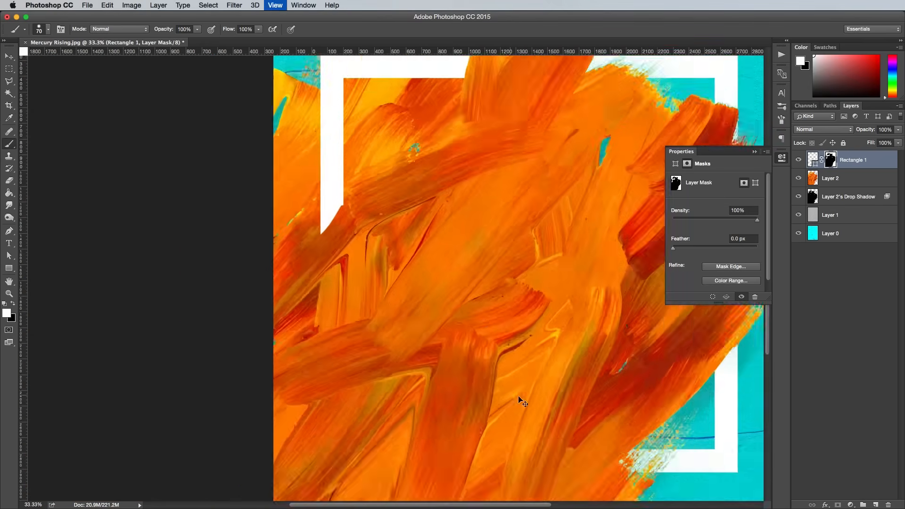
click(481, 263)
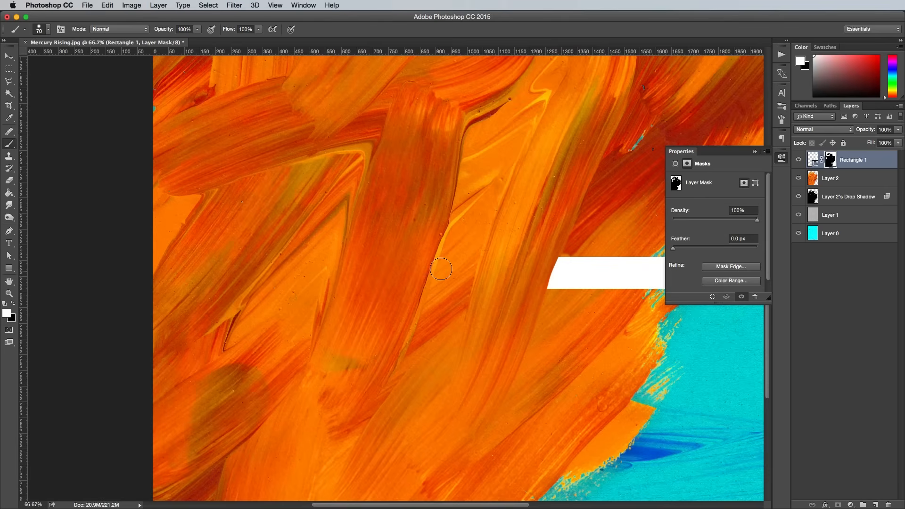
drag(438, 273, 449, 292)
key(x)
mouse_move(428, 260)
mouse_down()
mouse_move(427, 286)
mouse_move(437, 268)
mouse_move(477, 270)
mouse_move(481, 283)
mouse_move(477, 260)
mouse_move(470, 279)
mouse_up()
key(x)
key(x)
click(483, 283)
key(x)
key(x)
mouse_move(398, 273)
mouse_down()
mouse_move(450, 275)
mouse_move(526, 348)
mouse_up()
key(x)
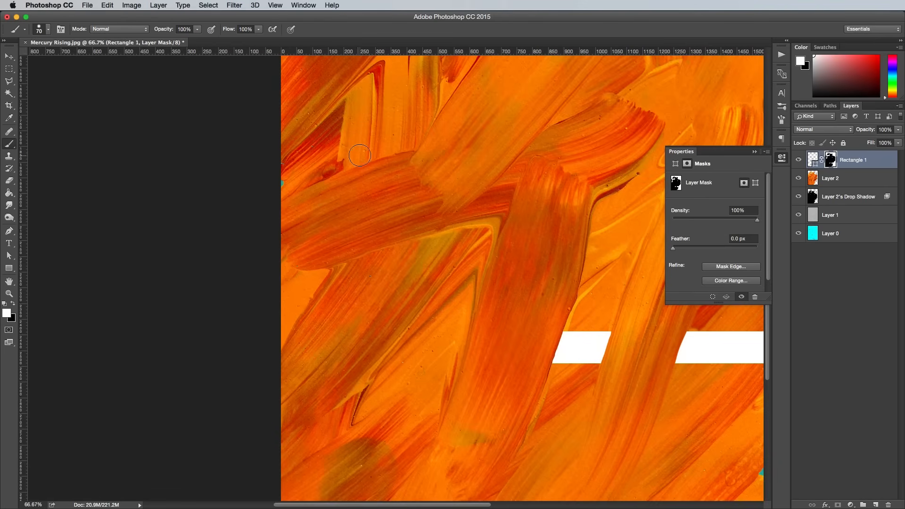
Step: Reveal the lower part of the frame's left side on the mask down to the crossing paint stroke
mouse_move(353, 160)
mouse_down()
mouse_move(372, 146)
mouse_move(356, 149)
mouse_up()
mouse_move(355, 144)
mouse_down()
mouse_move(352, 249)
mouse_move(358, 146)
mouse_up()
key(super+minus)
key(super+minus)
key(super+minus)
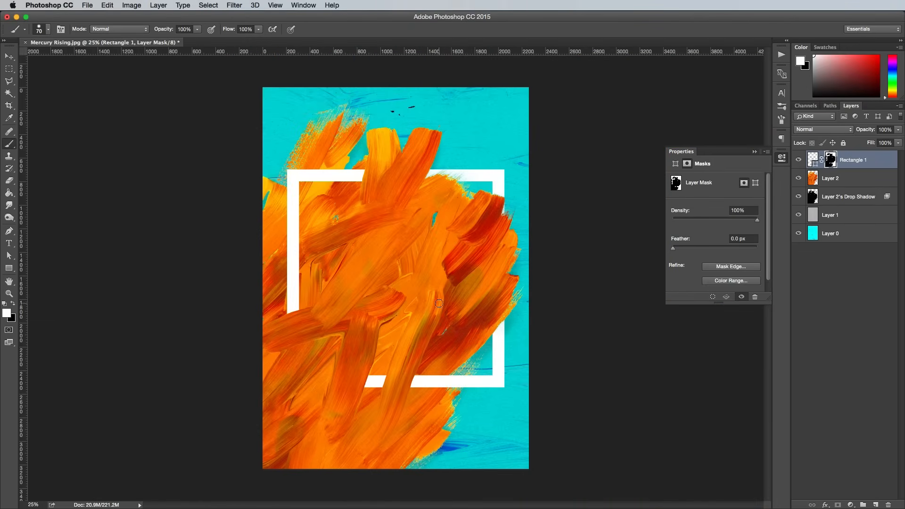
Step: Add a drop shadow to Rectangle 1 and separate it into its own layer
double_click(877, 162)
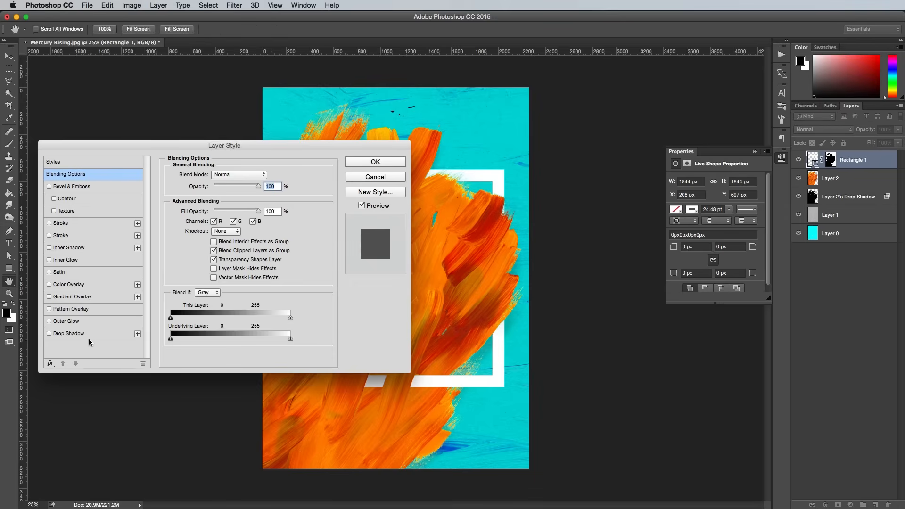
click(86, 336)
click(376, 161)
right_click(848, 182)
click(853, 345)
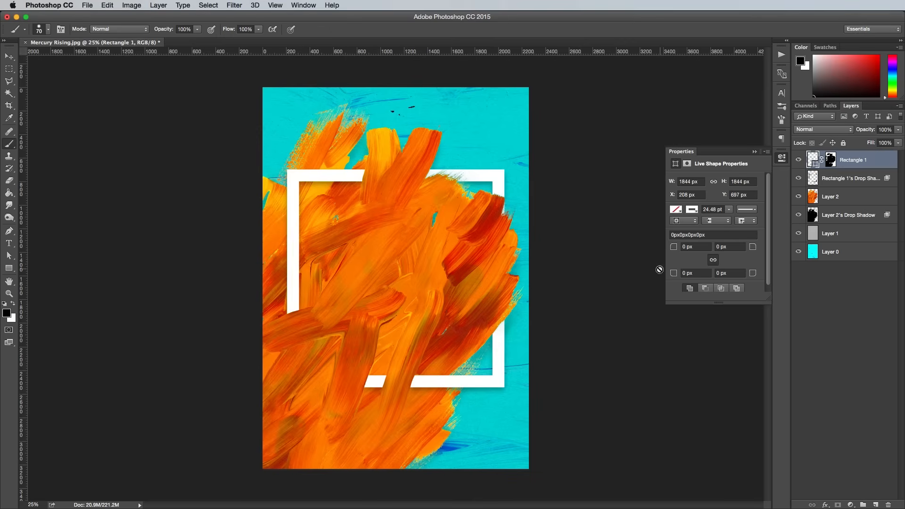
Step: Warp the frame's drop shadow layer outward at the lower right corner and set its fill to 19%
click(843, 178)
key(super+t)
right_click(424, 262)
click(453, 318)
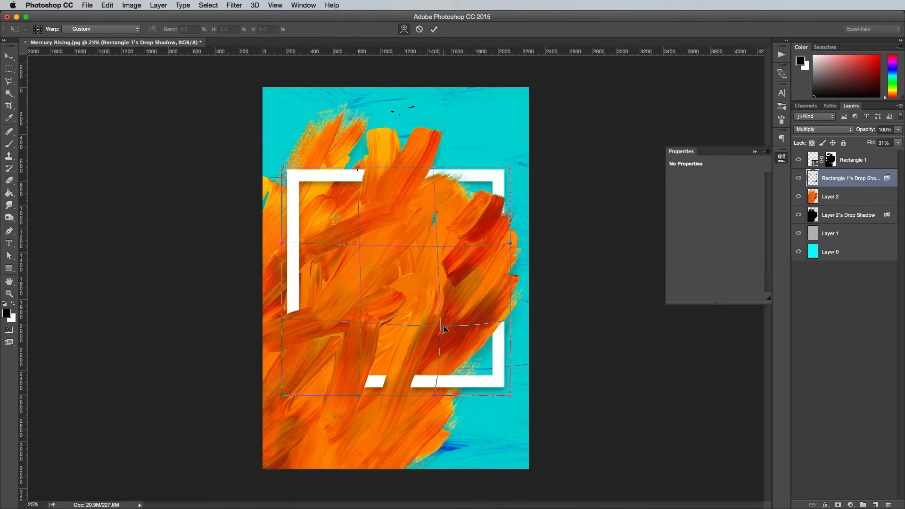
drag(461, 361, 467, 370)
drag(468, 213, 468, 207)
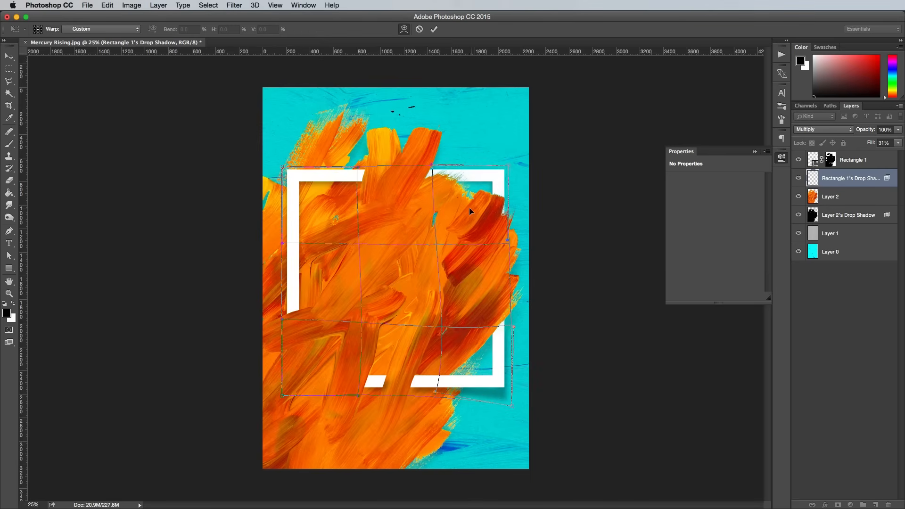
drag(334, 220, 332, 215)
drag(471, 339, 469, 351)
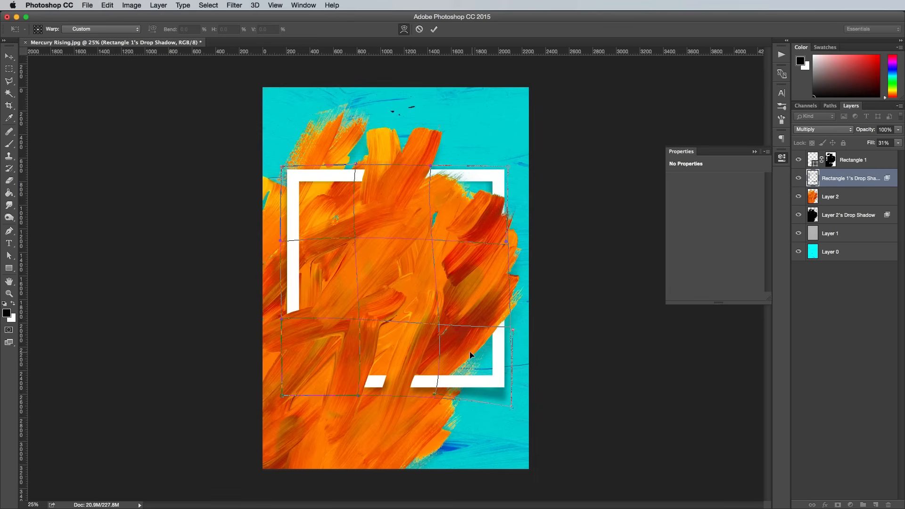
key(Return)
click(897, 143)
drag(867, 154, 862, 155)
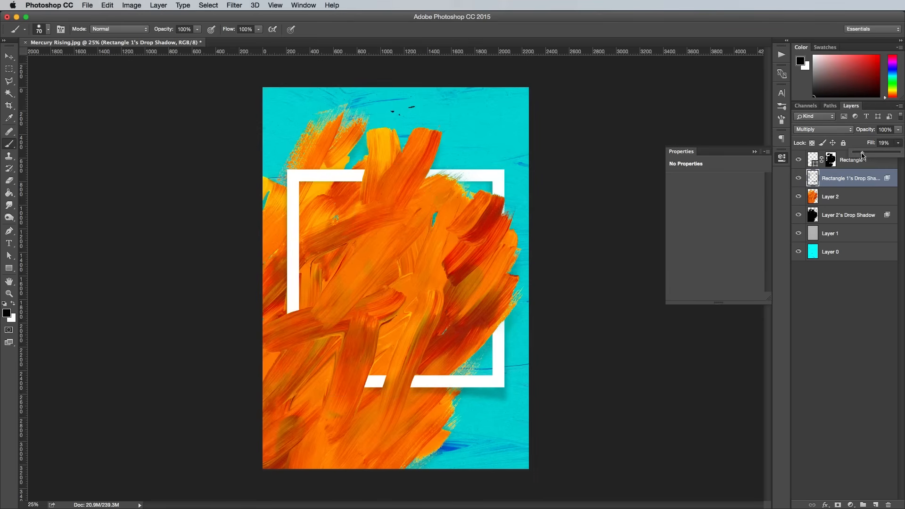
Step: Add the white text SUMMER in Montserrat Bold above the Rectangle 1 layer, inside the frame
click(853, 160)
key(t)
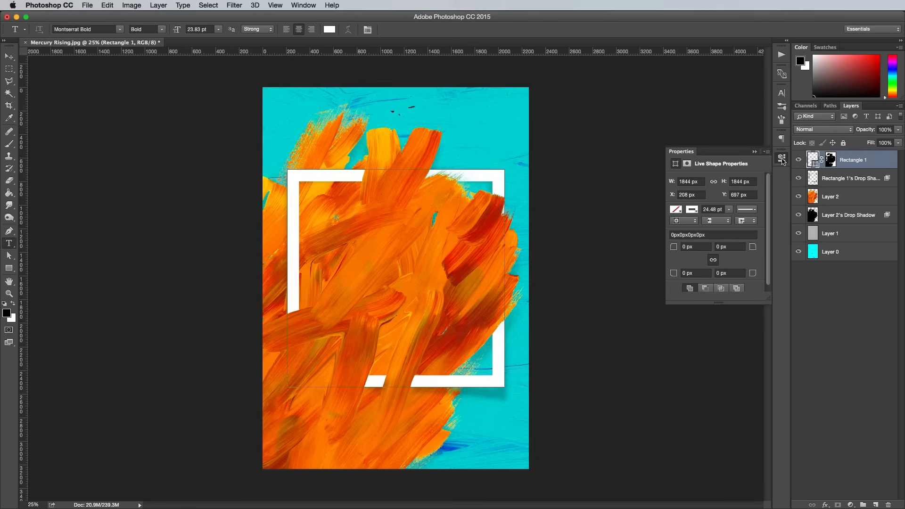
click(358, 243)
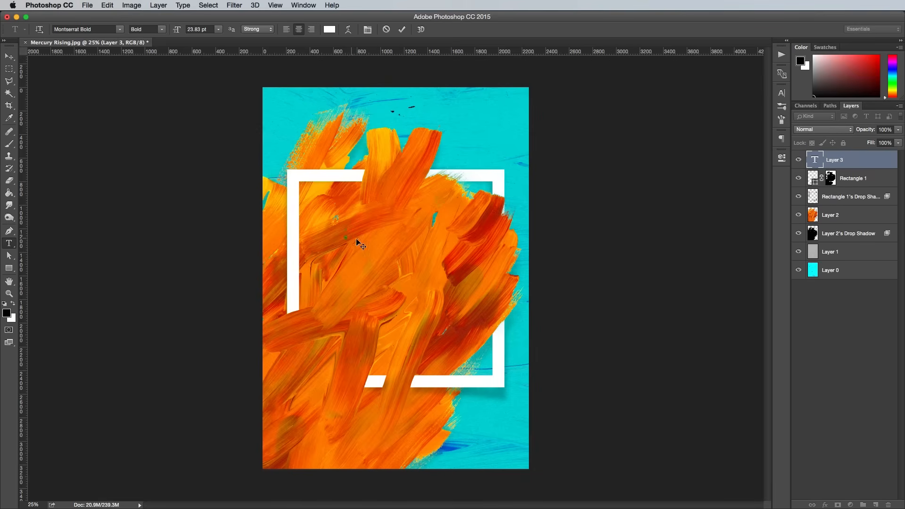
text(SUMMER)
click(9, 57)
Step: Enlarge the SUMMER text to span most of the frame's inner width and place it near the frame's upper edge
key(super+plus)
key(super+plus)
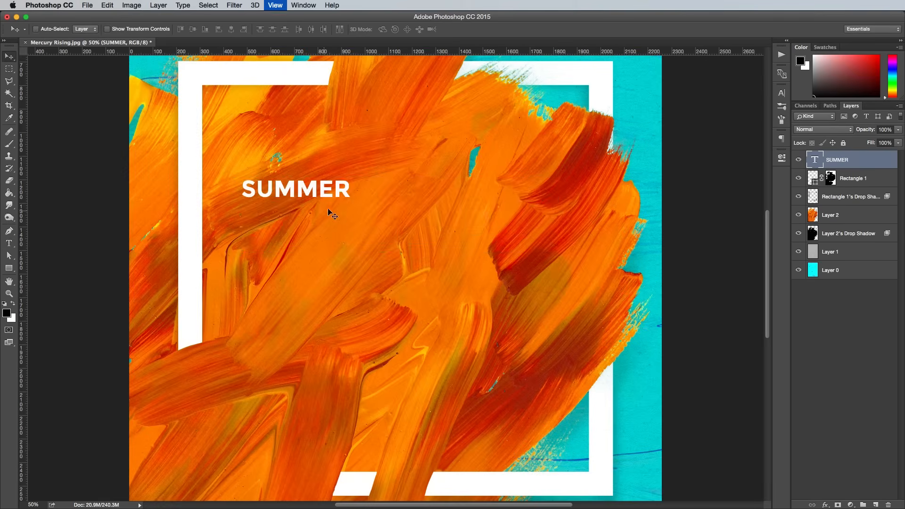
key(super+t)
drag(350, 202, 564, 253)
drag(241, 177, 269, 177)
drag(330, 179, 327, 120)
key(Return)
Step: Duplicate SUMMER directly below itself, change the copy to SOUNDS, and scale it up to match SUMMER's width
drag(361, 162, 359, 222)
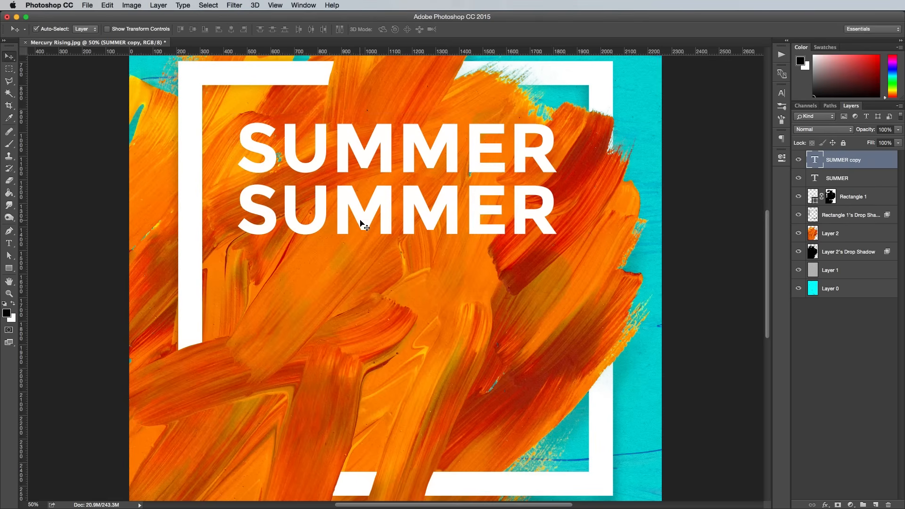
double_click(359, 217)
text(SOUNDS)
click(10, 56)
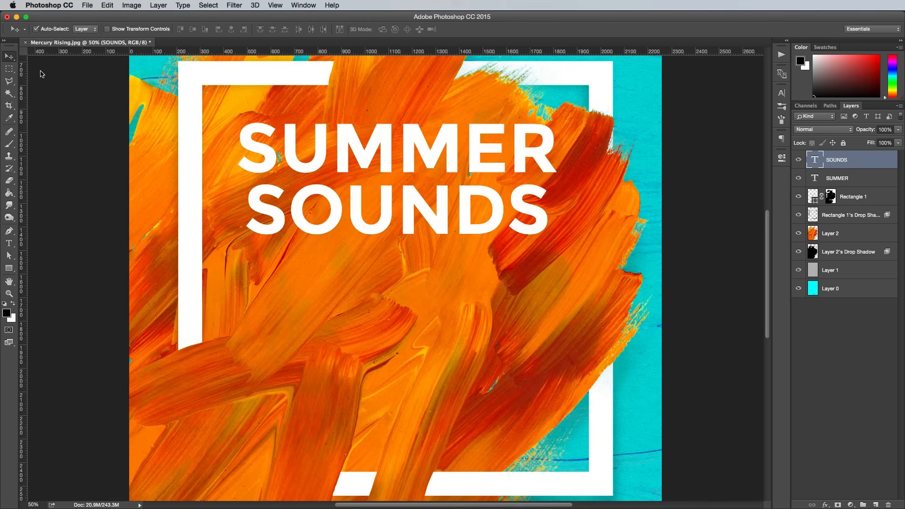
key(super+t)
drag(244, 175, 237, 173)
drag(555, 181, 560, 177)
key(Return)
Step: Duplicate SOUNDS below itself, change the copy to FESTIVAL, and scale it to about 94% to match the lines above
drag(380, 249, 382, 302)
double_click(382, 302)
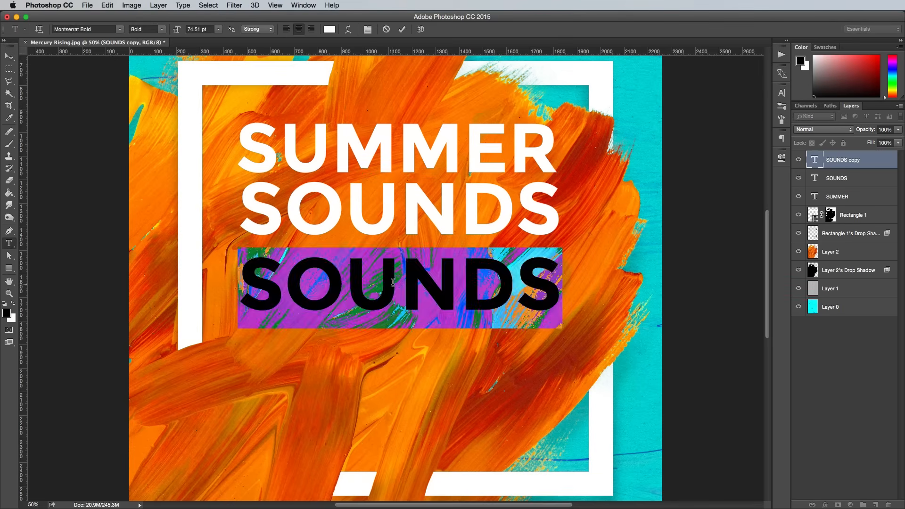
text(FESTIVAL)
key(super+Return)
key(super+t)
drag(224, 248, 235, 242)
drag(567, 249, 561, 253)
drag(525, 281, 525, 274)
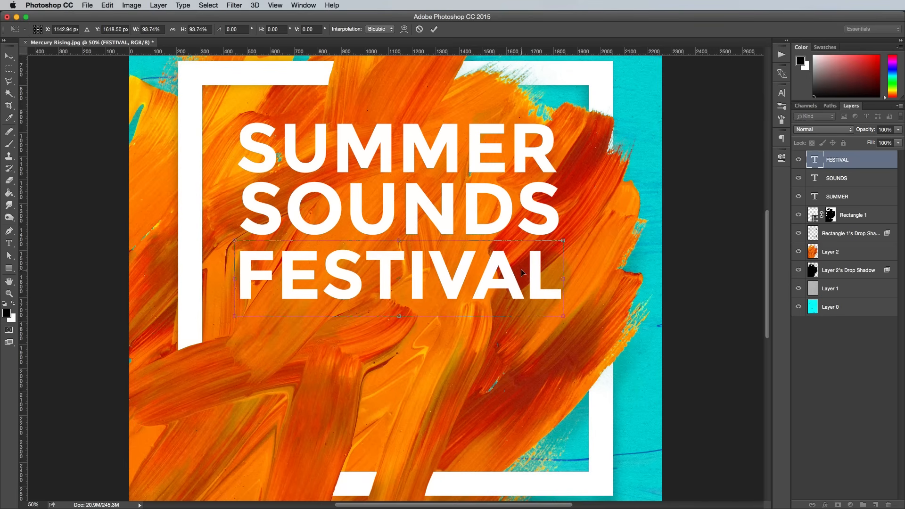
key(Return)
Step: Duplicate FESTIVAL below itself, change the copy to 2016, and set it in a Have Heart brush font
drag(448, 283, 447, 379)
text(2016)
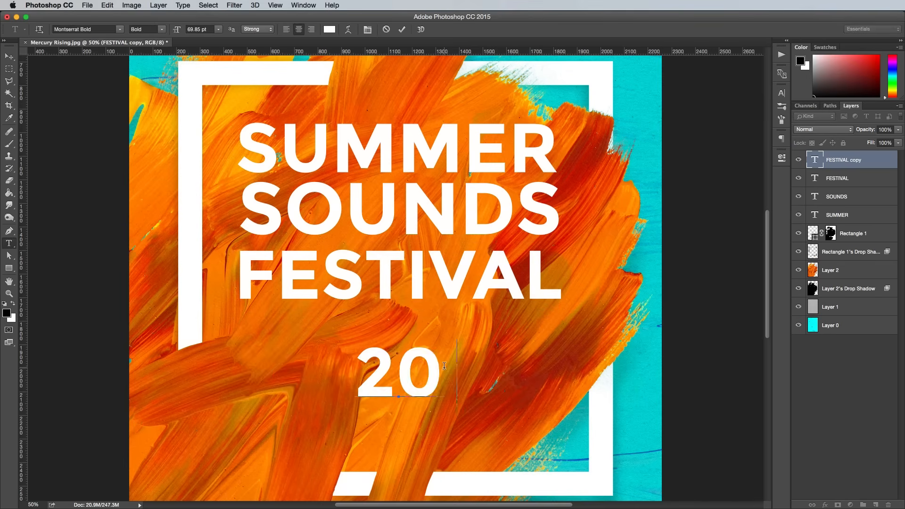
key(super+a)
click(91, 30)
text(have)
click(127, 74)
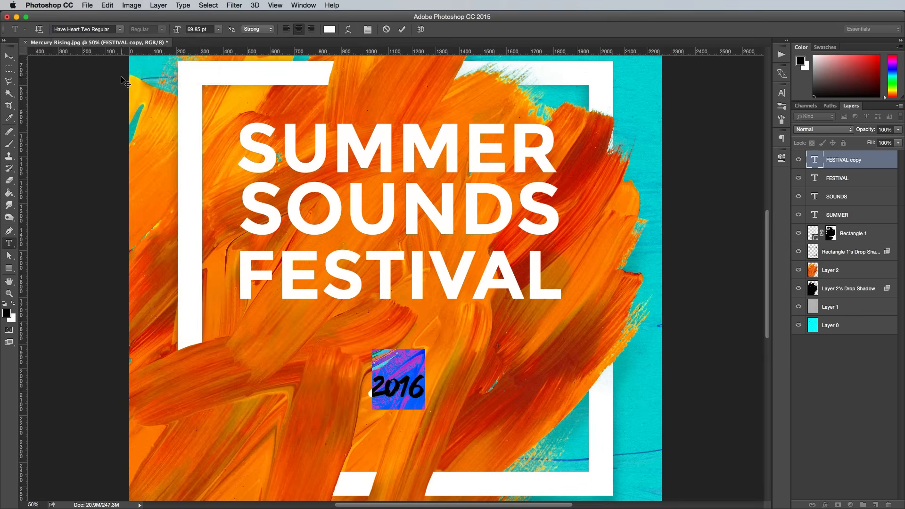
click(119, 29)
click(116, 314)
click(8, 56)
Step: Enlarge 2016 to about 349% directly beneath FESTIVAL, and nudge FESTIVAL up slightly
key(super+t)
drag(332, 331, 209, 216)
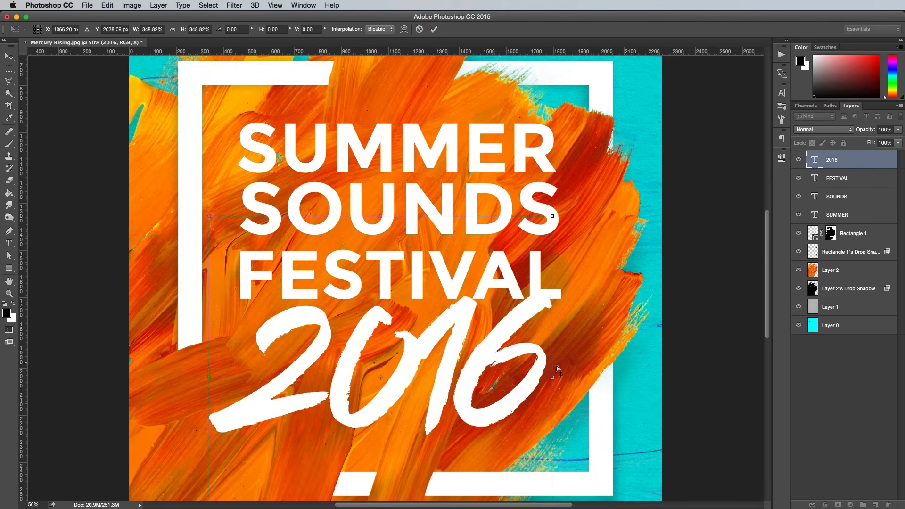
drag(553, 371, 553, 357)
drag(459, 346, 458, 359)
key(Return)
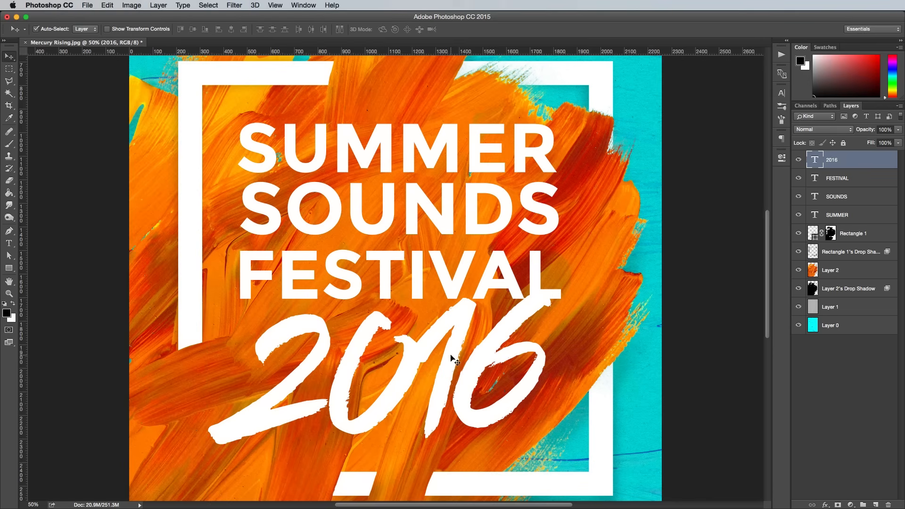
drag(385, 261, 387, 257)
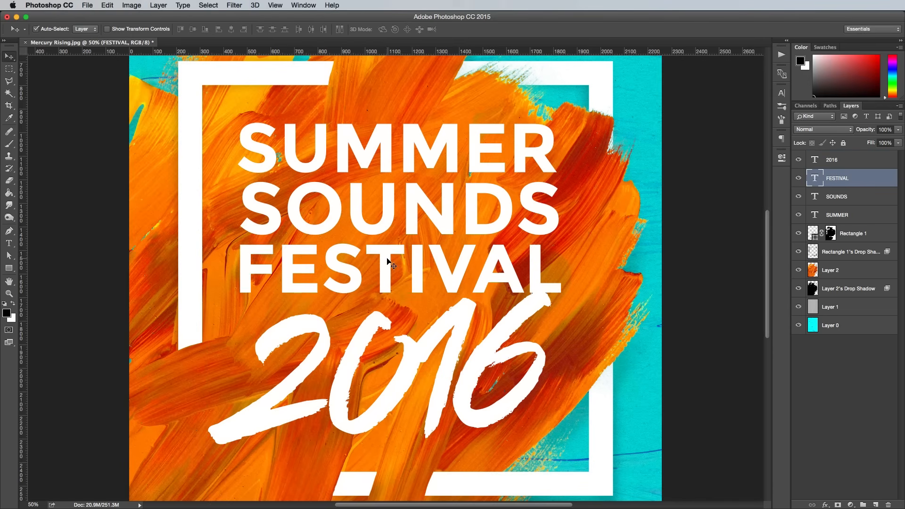
Step: Select SUMMER, SOUNDS, FESTIVAL and 2016 together, scale them to about 94%, and centre the block within the white frame
click(463, 325)
shift+click(472, 257)
shift+click(475, 185)
shift+click(474, 164)
drag(474, 163, 474, 157)
key(super+minus)
key(super+minus)
key(super+t)
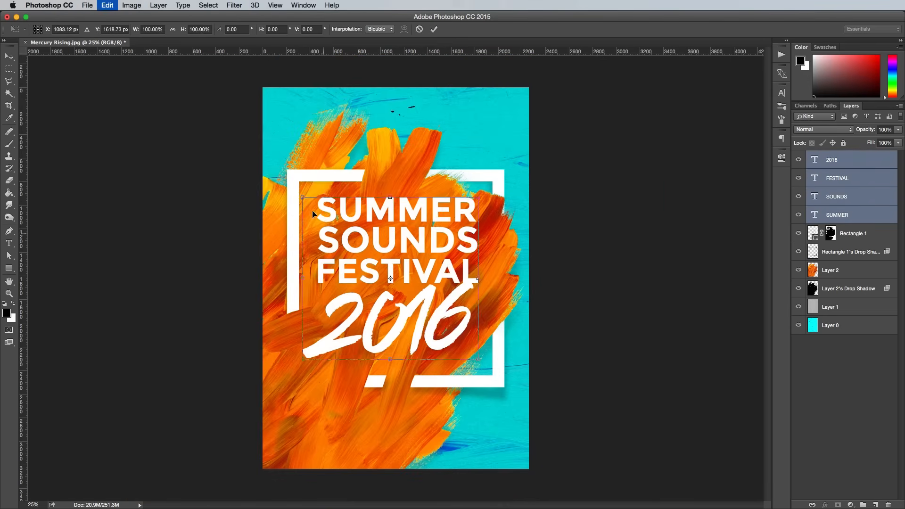
drag(302, 198, 308, 203)
drag(335, 231, 335, 231)
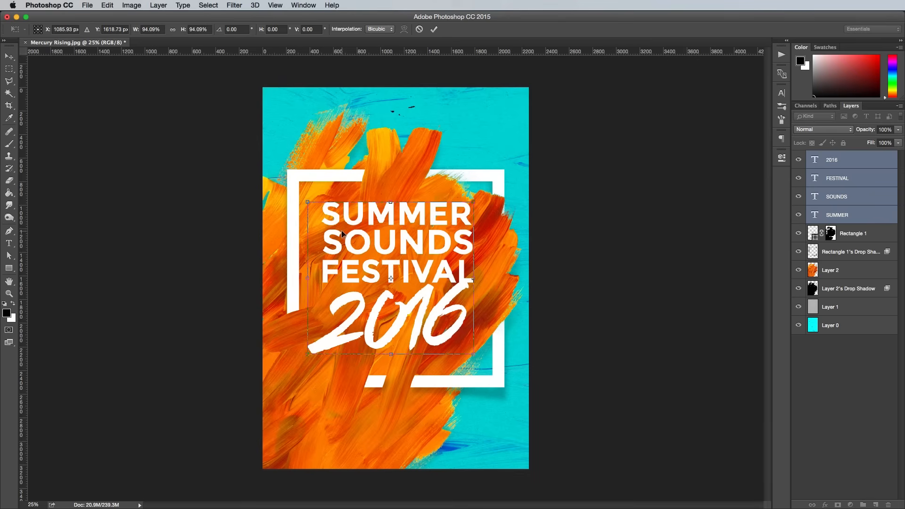
key(Return)
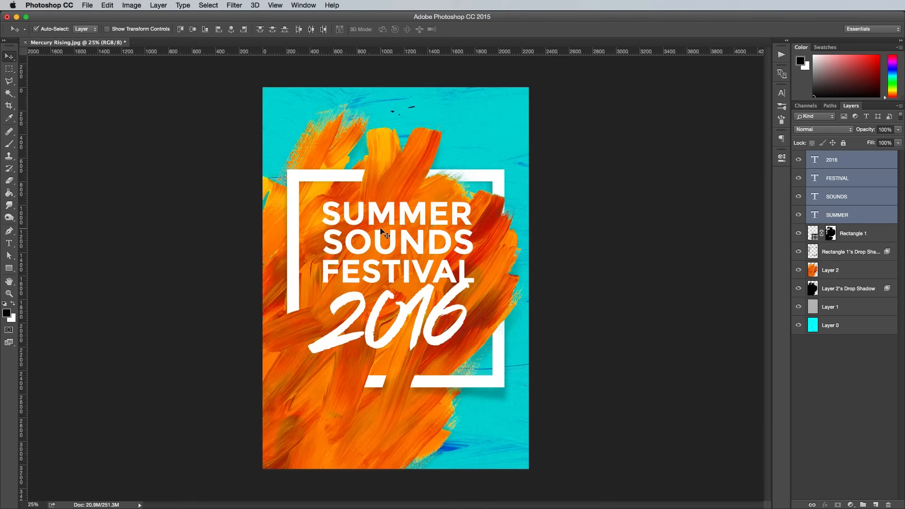
key(shift+Left)
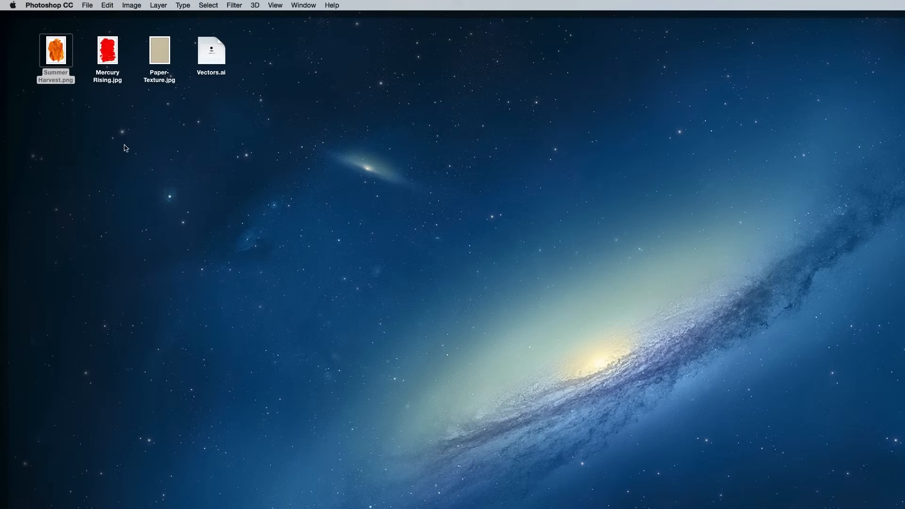
Step: Open Vectors.ai in Illustrator, copy the long underline brush stroke, and paste it into the Photoshop poster
click(182, 114)
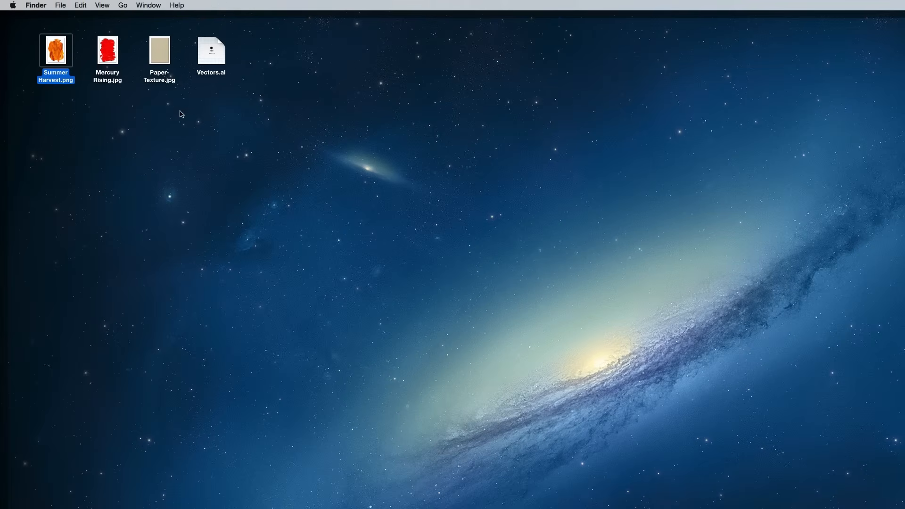
double_click(211, 52)
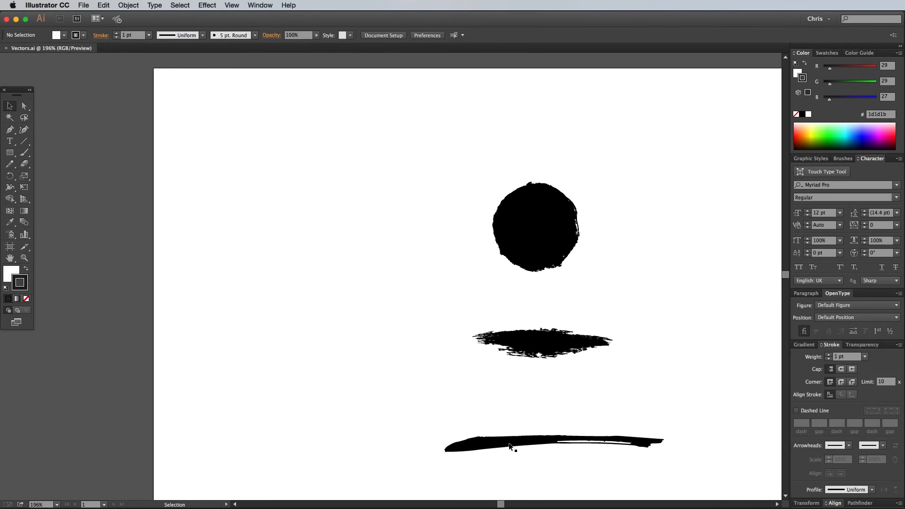
click(509, 444)
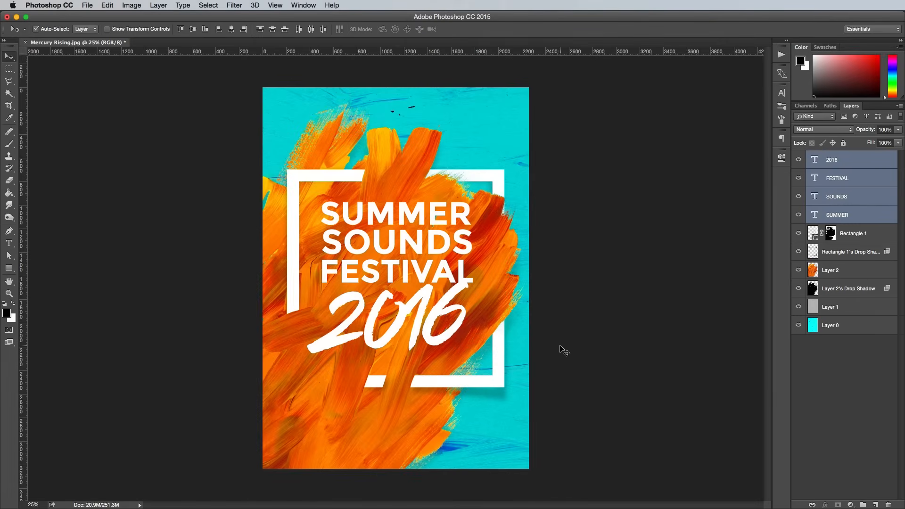
click(561, 349)
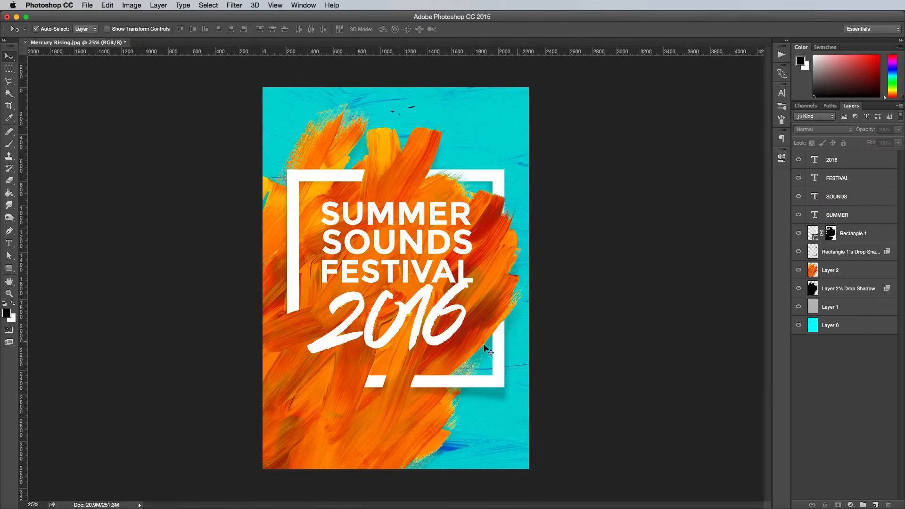
key(super+v)
click(637, 295)
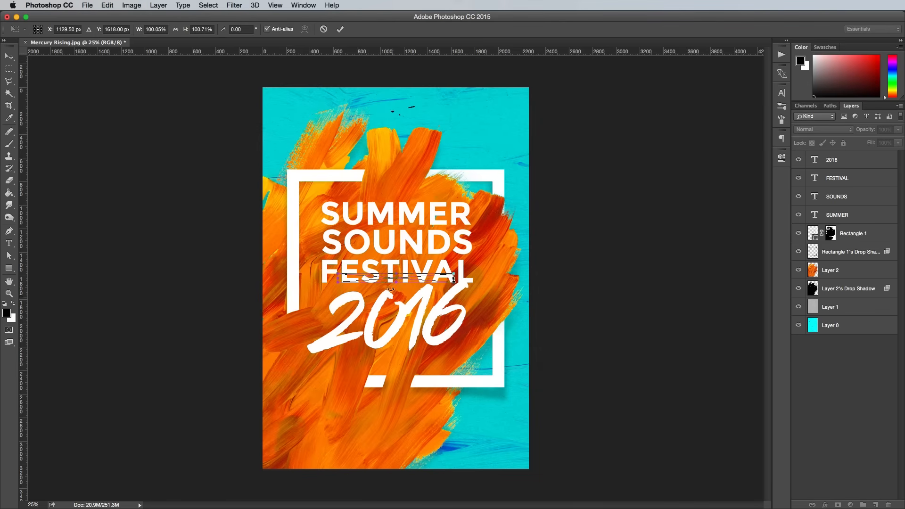
Step: Place the pasted brush stroke beneath 2016, enlarge it to match the width of 2016, and invert it to white
drag(396, 313, 396, 359)
key(super+equal)
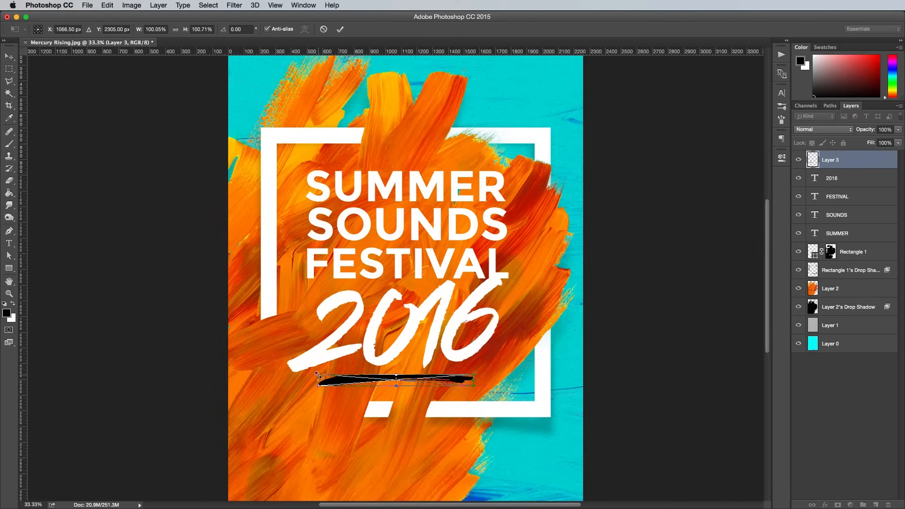
drag(319, 375, 285, 372)
key(Return)
key(super+i)
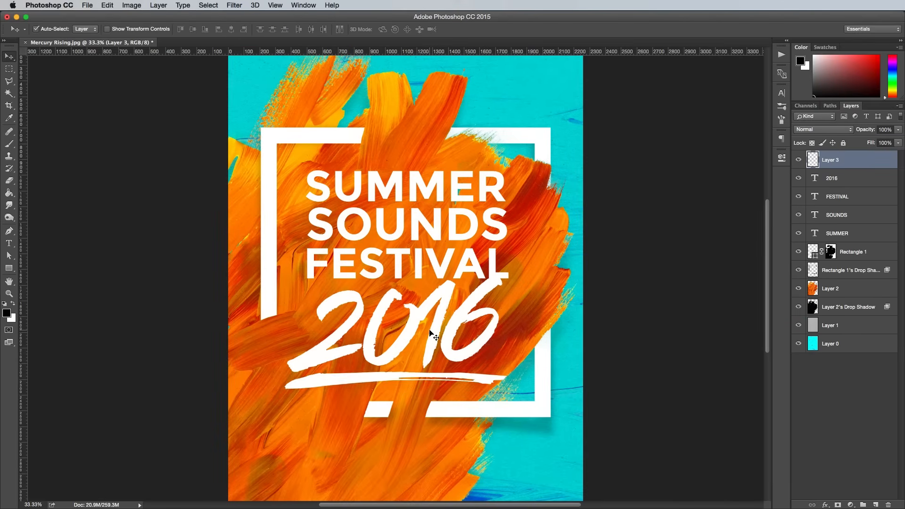
Step: Select the four title lines together with the brush underline and nudge the whole block up slightly within the frame
key(super+equal)
shift+click(854, 231)
key(super+t)
drag(458, 262, 458, 255)
key(super+minus)
key(super+minus)
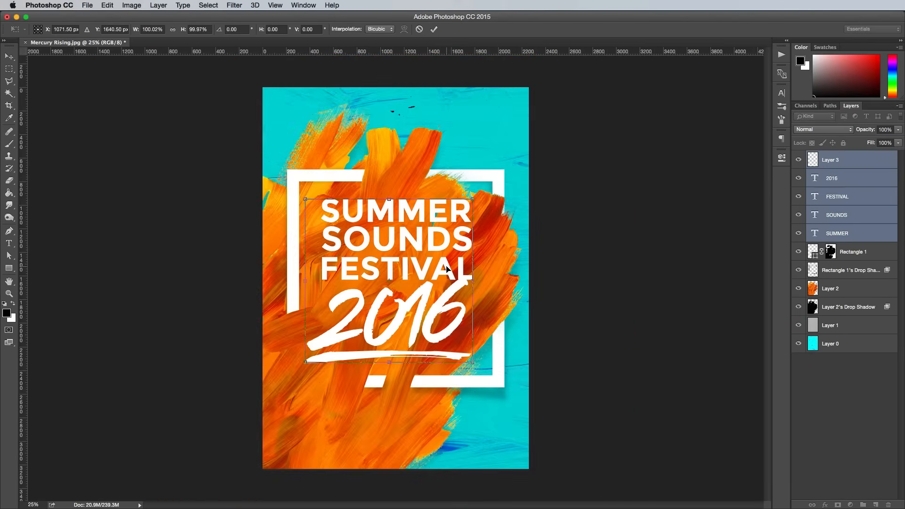
key(Return)
click(574, 285)
Step: Duplicate FESTIVAL into the empty area near the poster's bottom left and scale the copy down to a small line
key(super+equal)
key(super+equal)
drag(439, 100, 358, 440)
key(super+t)
drag(578, 343, 371, 378)
key(Return)
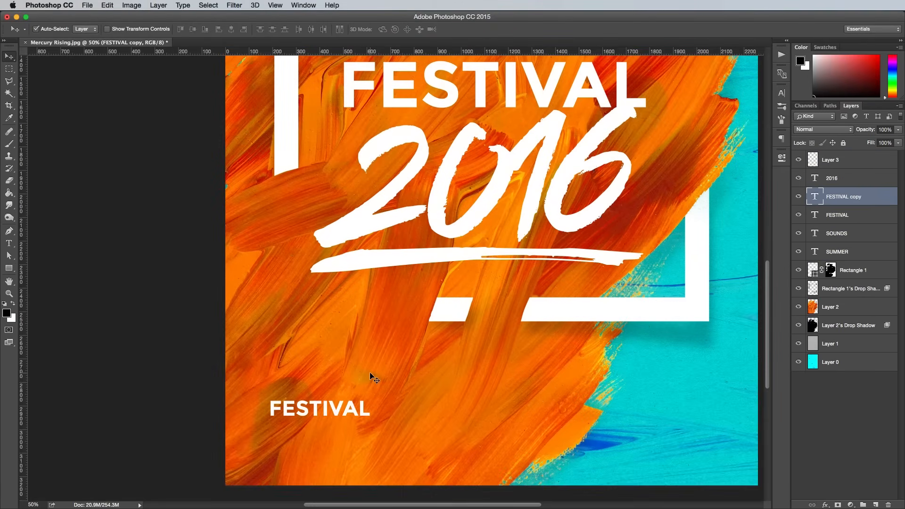
Step: Replace the small FESTIVAL copy with the first act's name, move it up, scale it down further, and duplicate it below
key(t)
double_click(358, 406)
text(ELIZA REYNOLDS)
click(9, 57)
drag(306, 405, 363, 364)
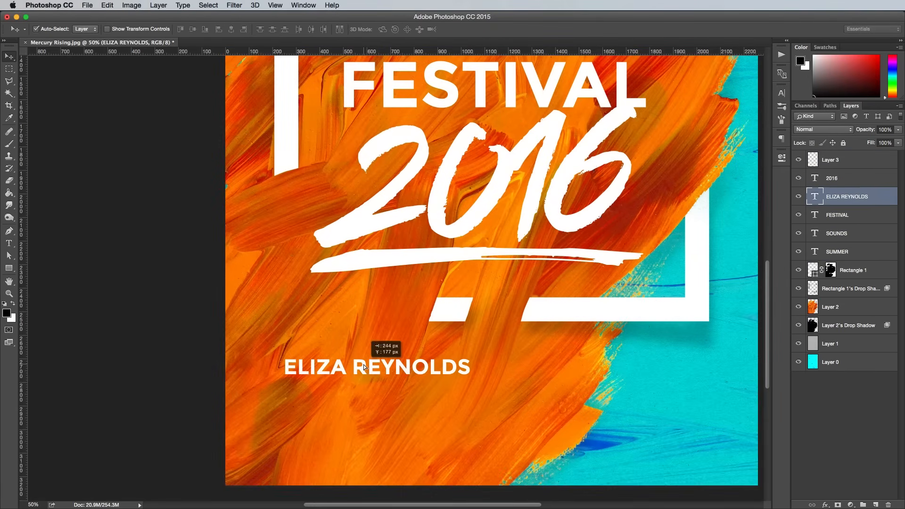
key(super+t)
drag(469, 356, 431, 402)
key(Return)
Step: Change the duplicated act line to SEAGRASS
key(t)
triple_click(430, 401)
text(SEAGRASS)
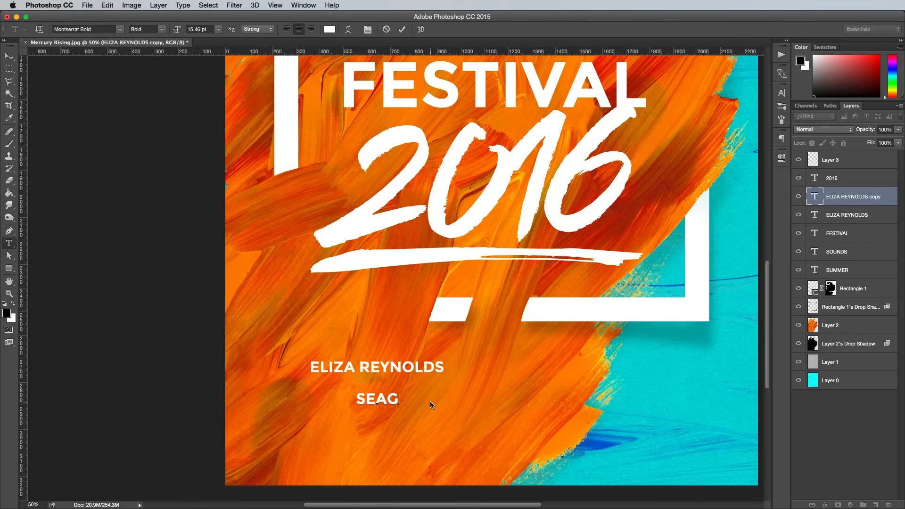
click(9, 56)
Step: Duplicate SEAGRASS below itself and change the copy to THE AMBUSH SQUAD
drag(362, 399, 362, 438)
key(t)
double_click(357, 436)
text(THE AMBUSH SQUAD)
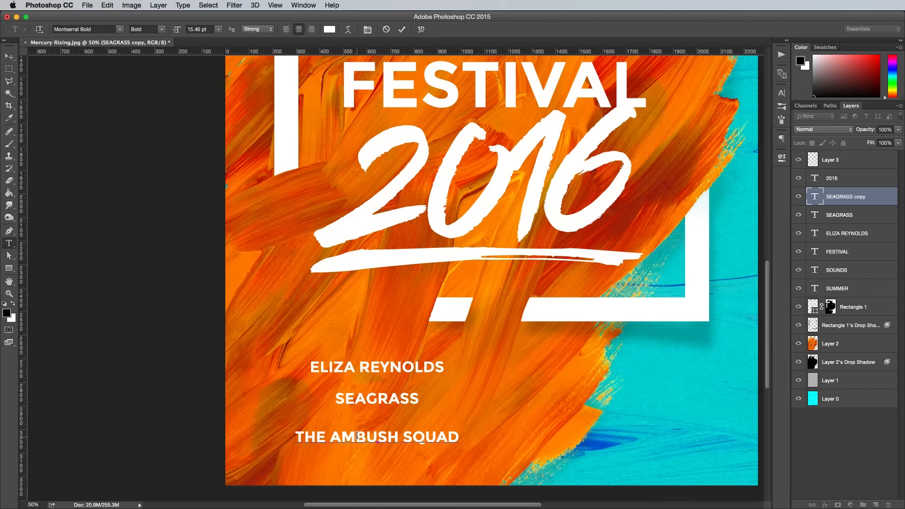
click(9, 56)
Step: Space out the three act lines, align their horizontal centres, and distribute them evenly by vertical centres
drag(410, 399, 410, 403)
drag(414, 373, 415, 359)
drag(409, 401, 409, 397)
click(419, 362)
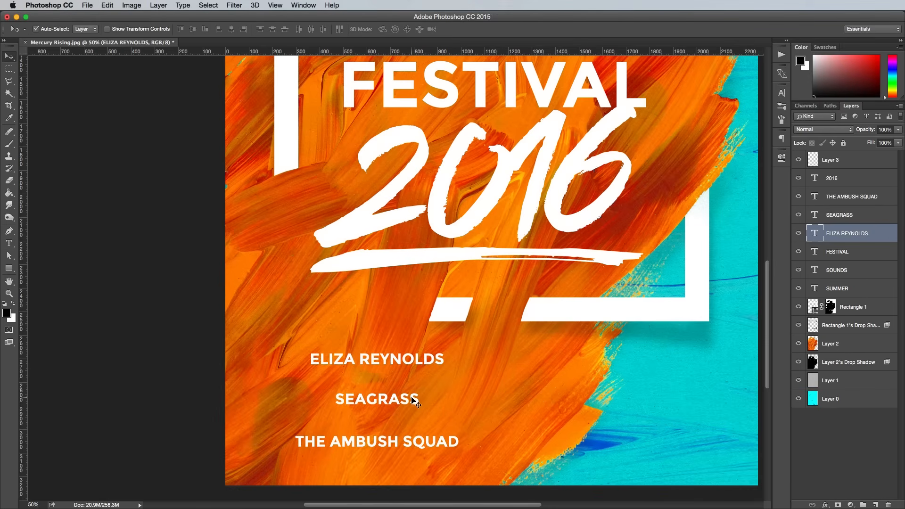
shift+click(415, 400)
shift+click(414, 443)
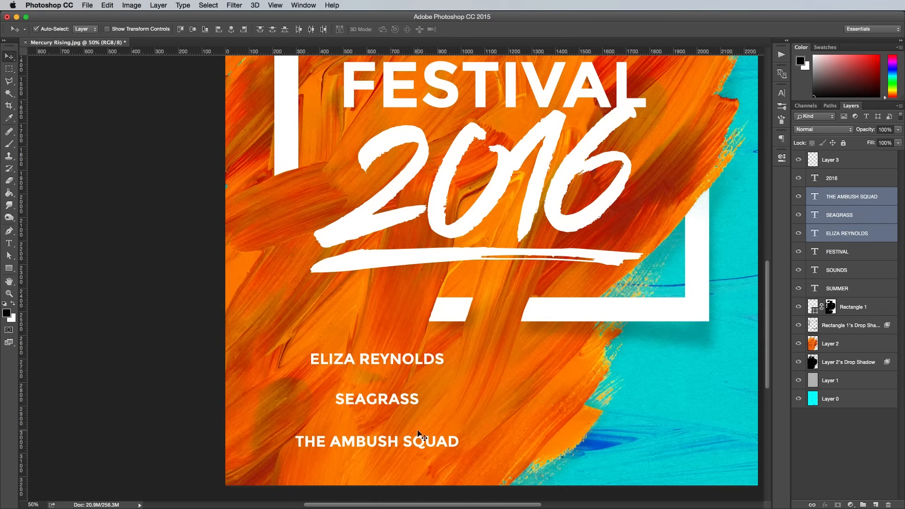
click(230, 31)
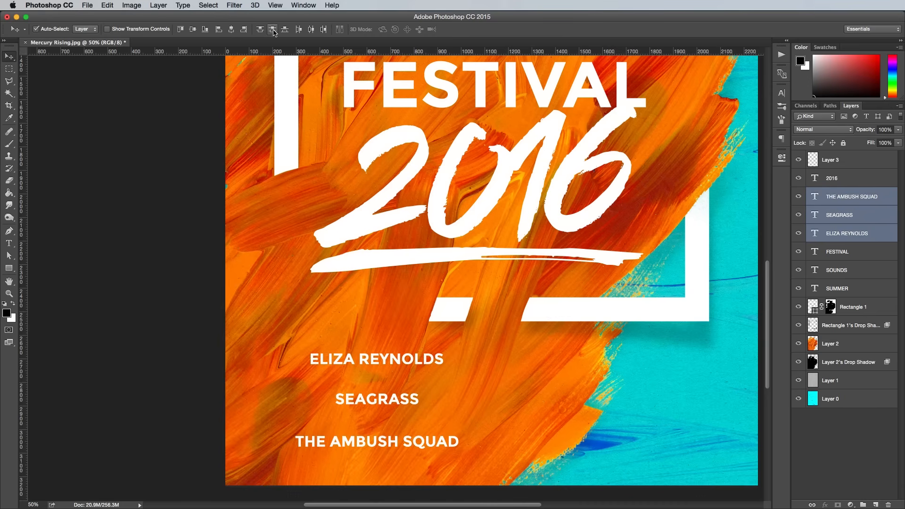
click(273, 29)
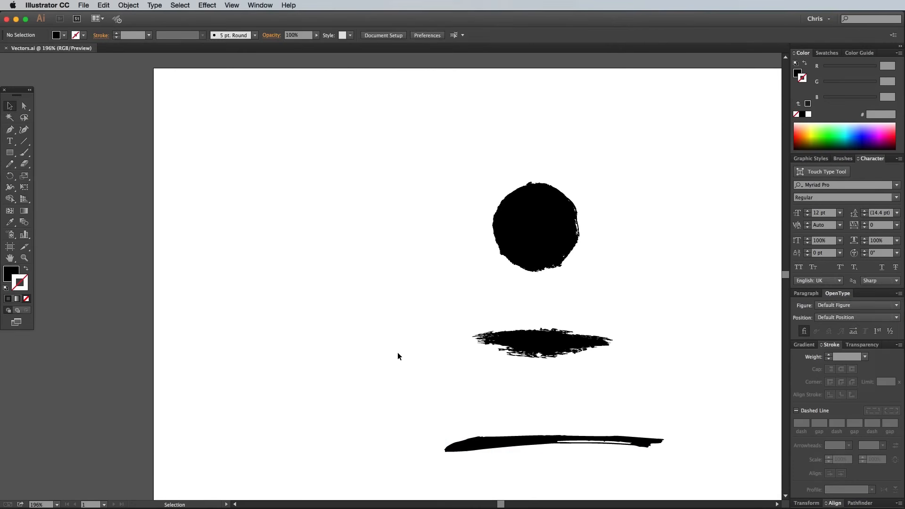
Step: Copy the ragged middle brush mark from Vectors.ai in Illustrator and paste it into the Photoshop poster
key(a)
click(519, 344)
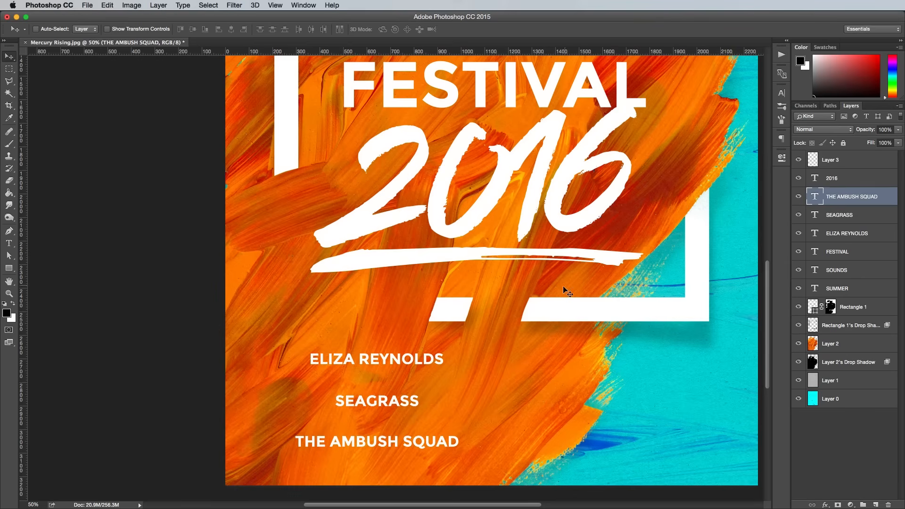
key(cmd+v)
click(634, 291)
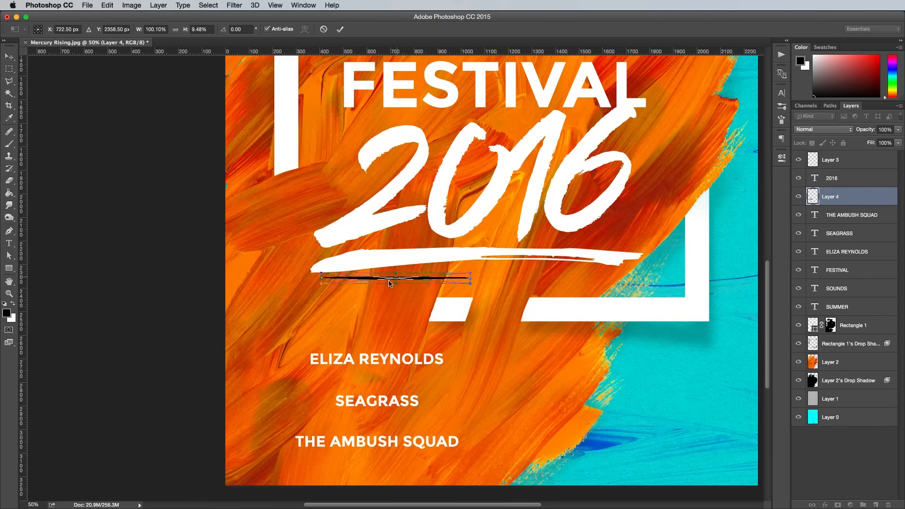
Step: Position the brush mark, flattened to about 9.5% height, as a divider between the first act and SEAGRASS, and invert it to white
drag(396, 284, 361, 377)
key(Return)
key(super+t)
key(Return)
key(super+i)
Step: Duplicate the white divider and move the copy down between SEAGRASS and THE AMBUSH SQUAD
key(super+j)
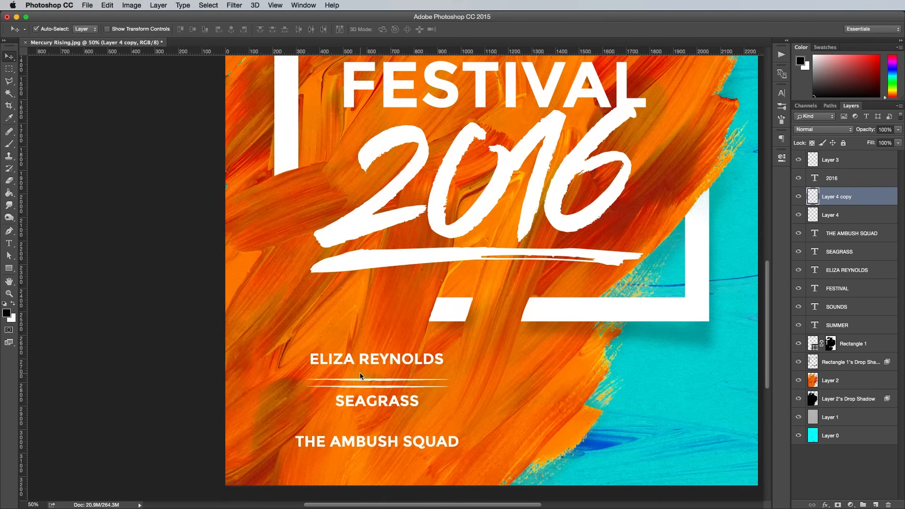
key(shift+Down)
key(shift+Down)
key(shift+Down)
key(shift+Down)
key(shift+Down)
key(shift+Down)
key(shift+Down)
key(shift+Down)
key(shift+Down)
key(shift+Down)
key(shift+Down)
key(shift+Down)
key(shift+Down)
key(shift+Down)
key(shift+Down)
key(shift+Down)
key(shift+Down)
Step: Select the three act lines and both dividers, and duplicate them as a second column on the poster's right side
click(384, 441)
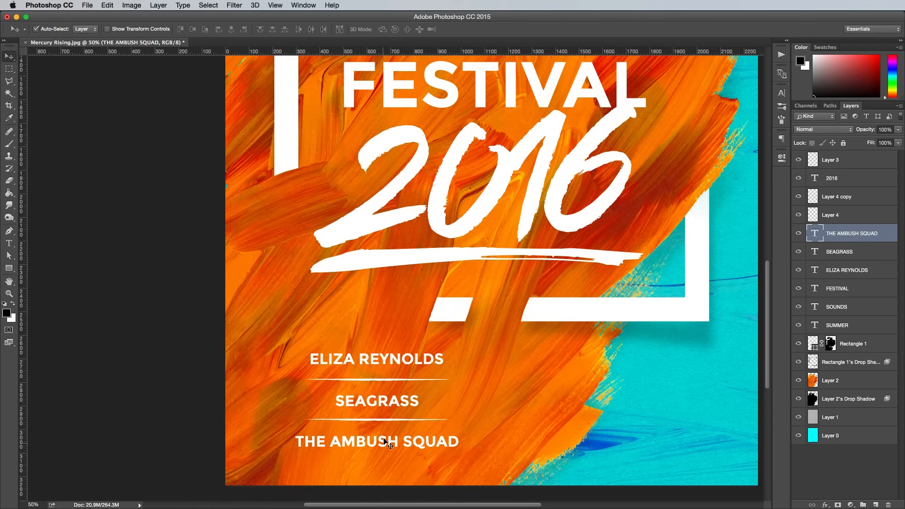
shift+click(383, 419)
shift+click(392, 387)
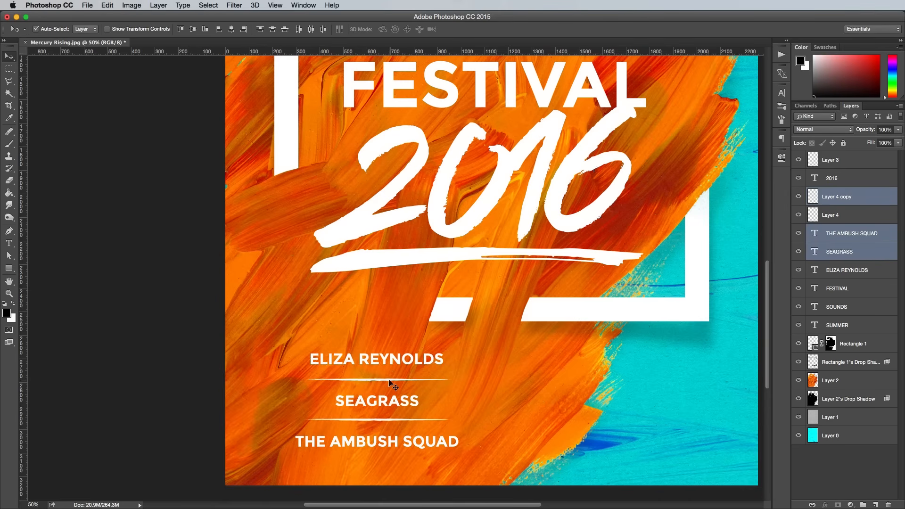
shift+click(389, 380)
shift+click(399, 361)
drag(400, 355, 635, 366)
Step: Change the second column's first line to MERCURY RISING and its middle line to DJ FIZZ
double_click(635, 367)
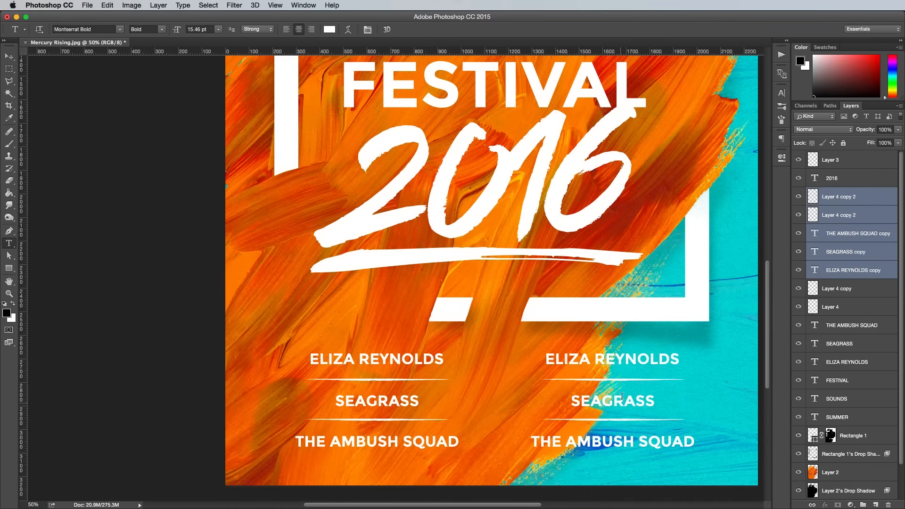
text(MERCURY RISING)
click(611, 400)
key(super+a)
text(DJ FIZZ)
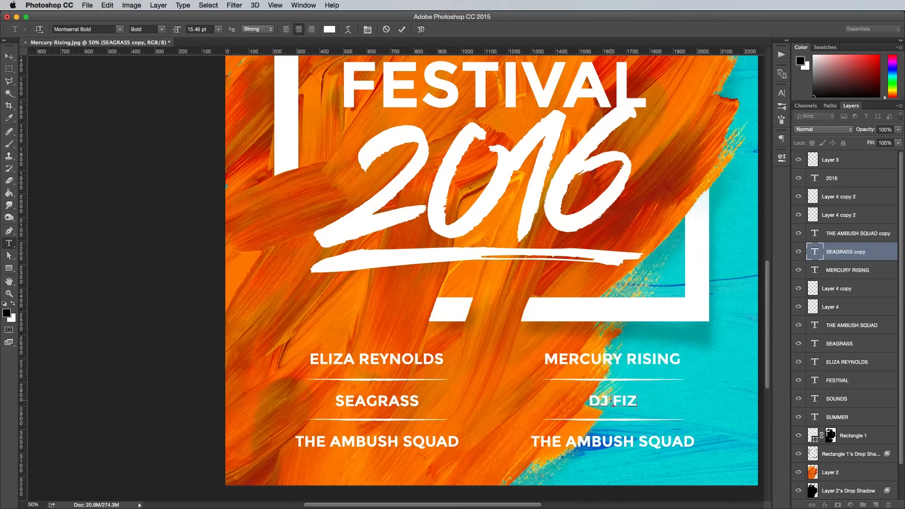
key(super+Return)
Step: Replace the second column's last line with the sixth act's name
click(615, 438)
key(super+a)
text(JAMES CARTER)
key(super+Return)
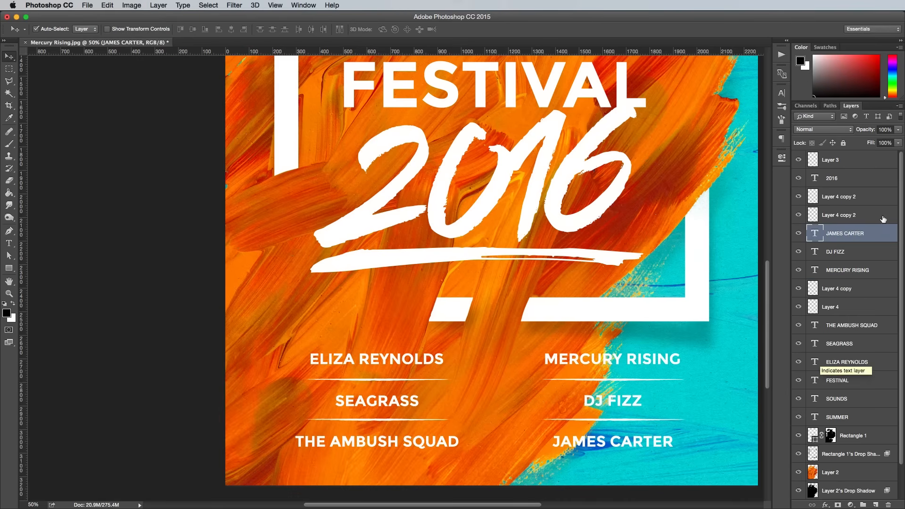
Step: Select every act line and divider in both columns and shift them slightly right to centre them beneath the frame
click(844, 197)
shift+click(859, 399)
key(v)
shift+click(860, 362)
key(super+t)
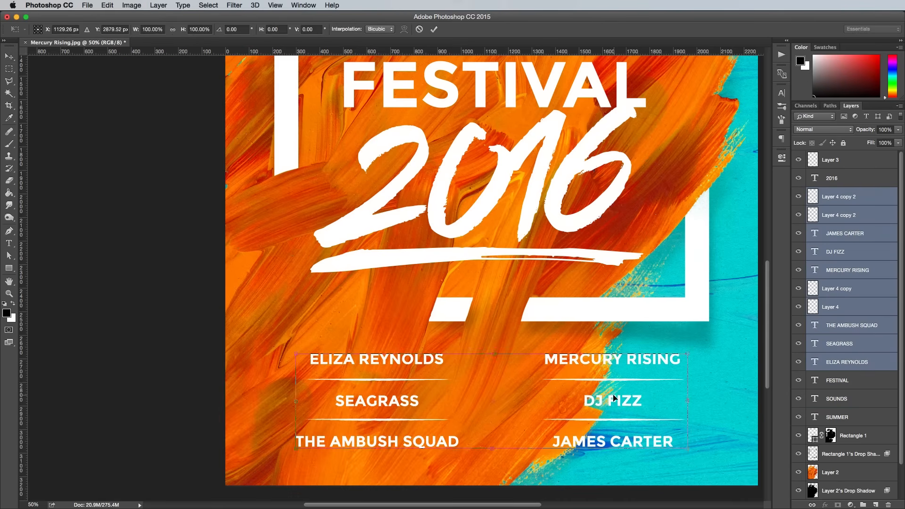
drag(617, 402, 620, 402)
key(Return)
Step: With the topmost layer selected, copy the rough circle from Vectors.ai in Illustrator and paste it into the Photoshop poster
key(super+minus)
key(super+minus)
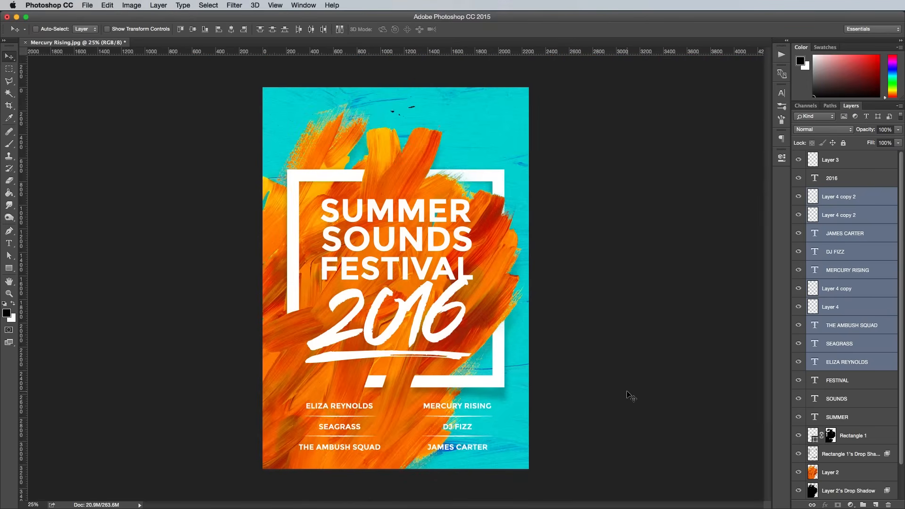
key(super+plus)
click(866, 162)
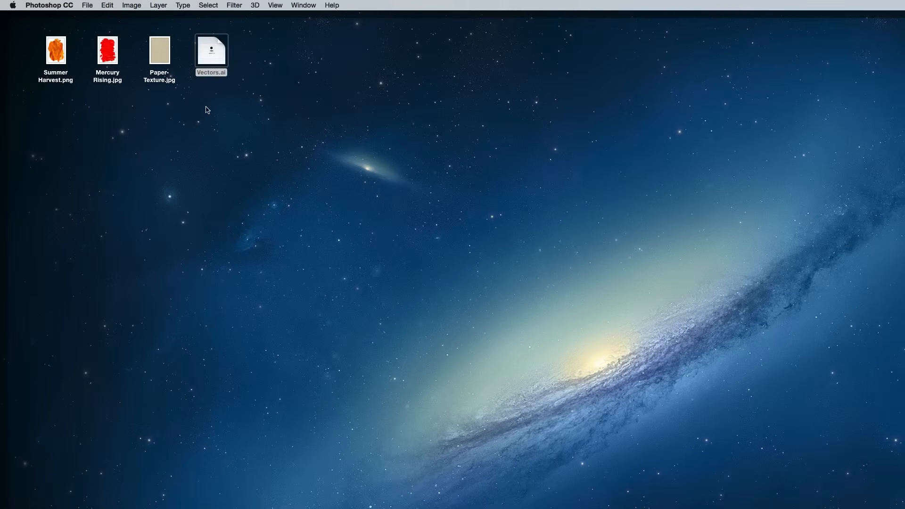
double_click(211, 58)
click(536, 251)
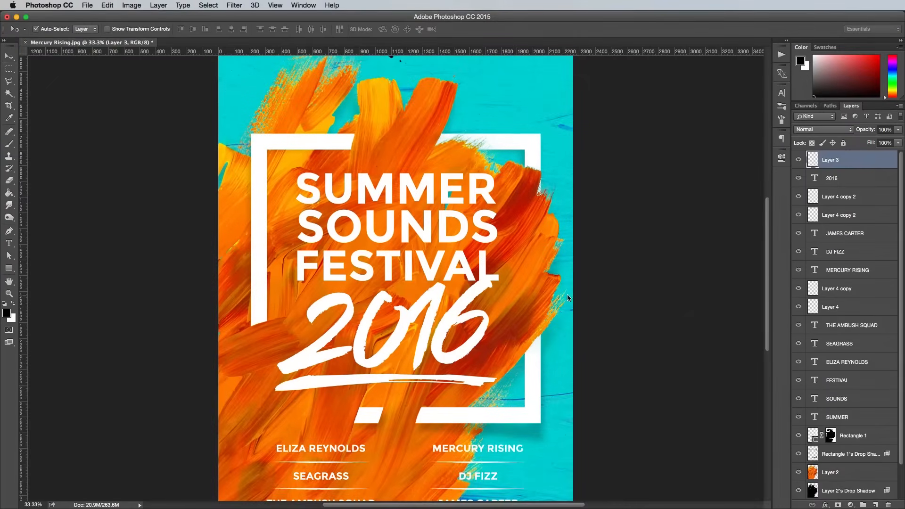
key(super+v)
Step: Move the rough circle near the poster's top centre above the frame, scale it down slightly, and invert it to white
drag(396, 278, 395, 132)
scroll(395, 132, up, 5)
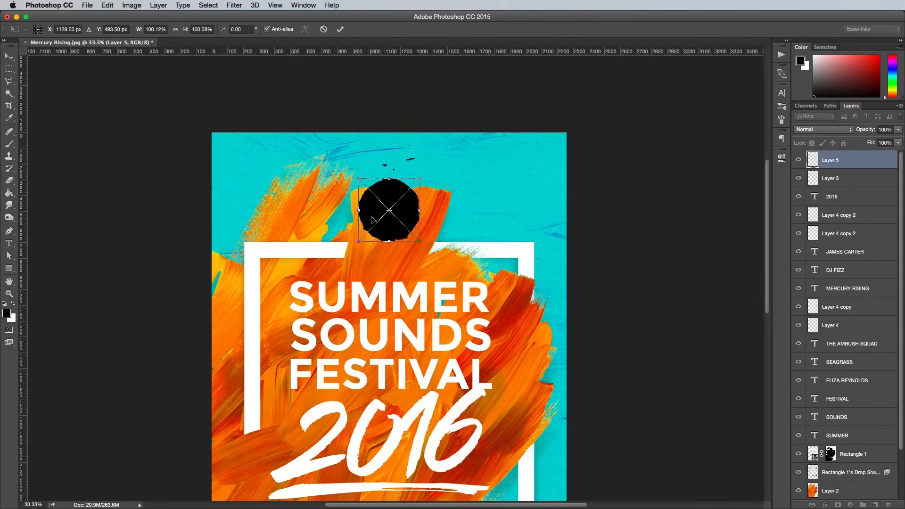
drag(390, 209, 389, 179)
drag(357, 212, 363, 206)
key(Return)
key(super+i)
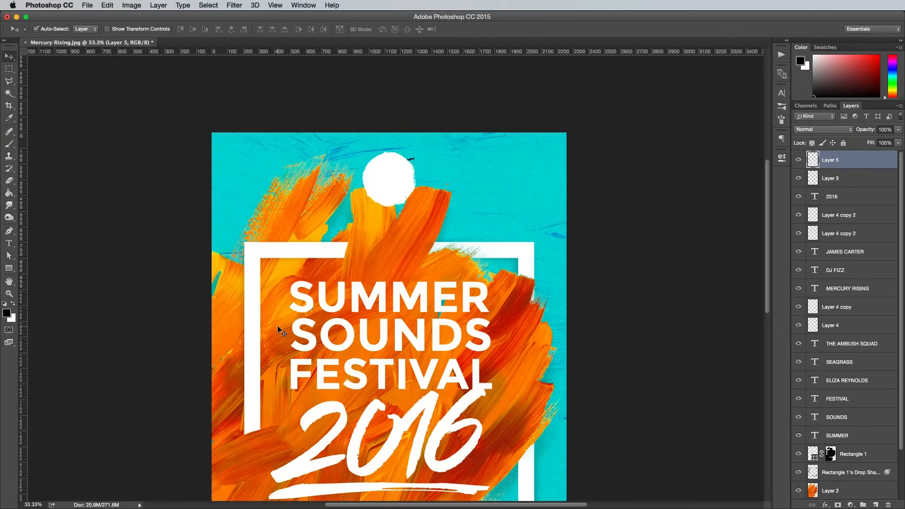
Step: Paste the Blog.SpoonGraphics logo and place it inside the white circle at the poster's top
key(super+v)
drag(391, 278, 408, 195)
key(Return)
key(super+plus)
key(super+plus)
drag(472, 194, 499, 335)
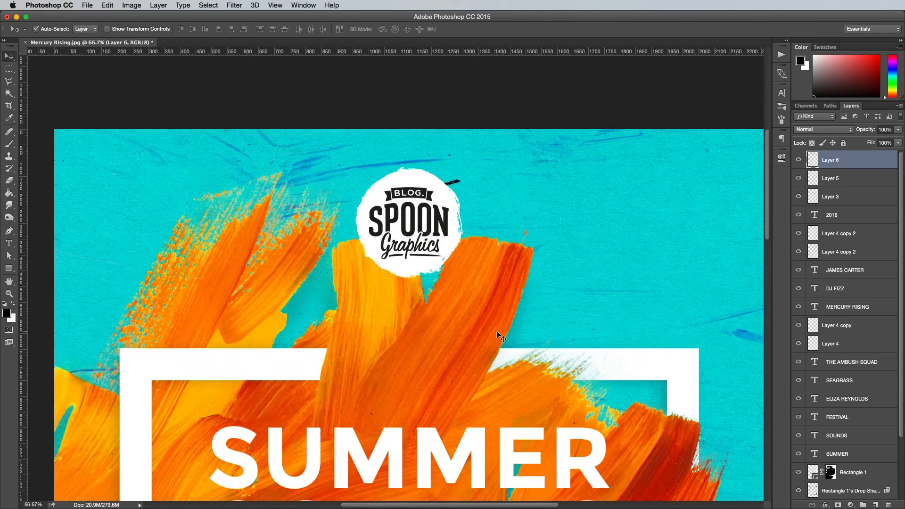
Step: Give the logo layer a 100% opacity Color Overlay in an orange sampled from the poster's paint strokes
key(super+i)
key(super+z)
double_click(871, 158)
click(69, 285)
click(265, 175)
click(451, 381)
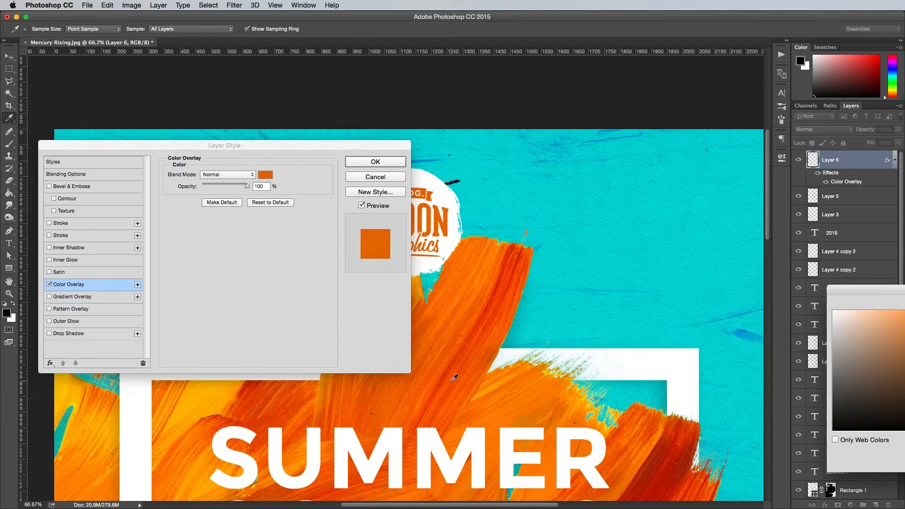
click(450, 382)
click(428, 390)
click(428, 390)
key(Return)
click(398, 164)
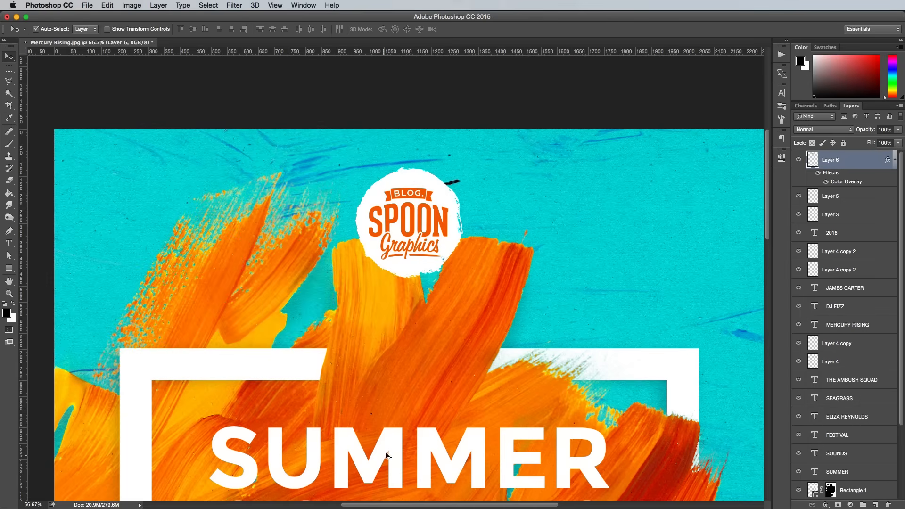
Step: Duplicate the SUMMER title line into the space below the logo badge and change its text to PRESENTS
drag(386, 454, 390, 309)
double_click(390, 309)
text(PRESENTS)
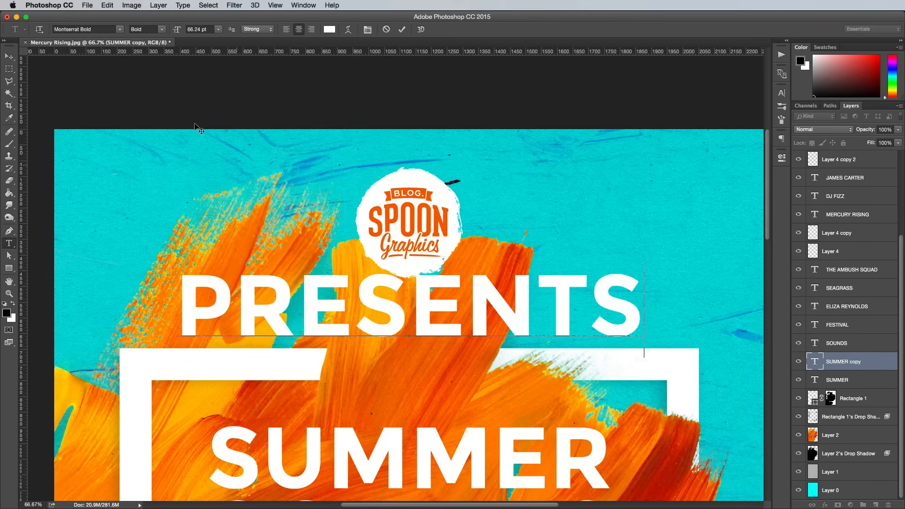
Step: Scale the PRESENTS text down to about 14 pt and centre it between the logo badge and the frame
click(9, 56)
key(super+t)
drag(177, 260, 362, 277)
drag(397, 305, 398, 307)
key(Return)
Step: Set the tracking of the PRESENTS text to 500, close the character settings and deselect the layer
double_click(814, 362)
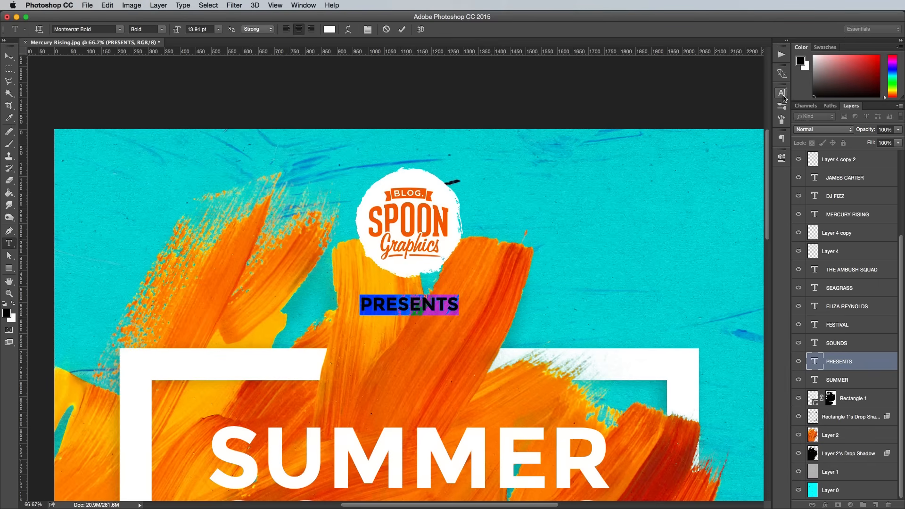
click(781, 93)
double_click(750, 123)
text(500)
click(11, 58)
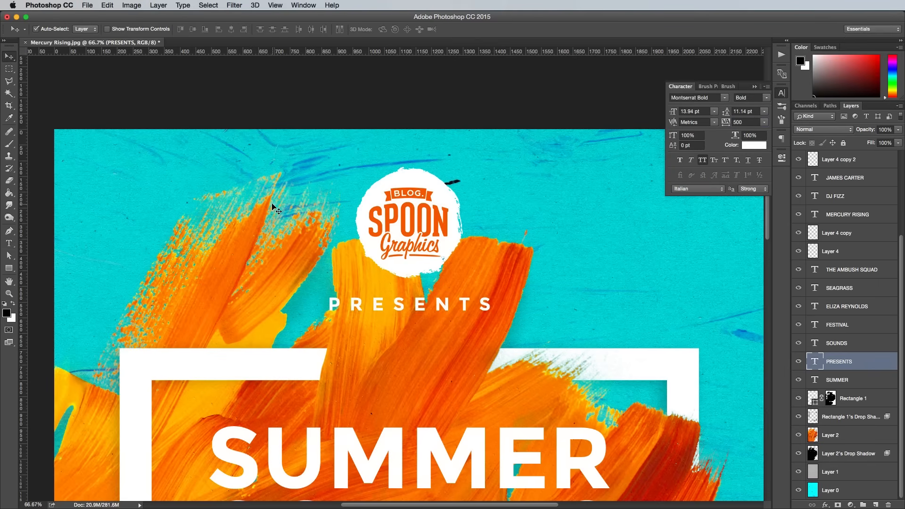
key(super+minus)
key(super+minus)
key(super+minus)
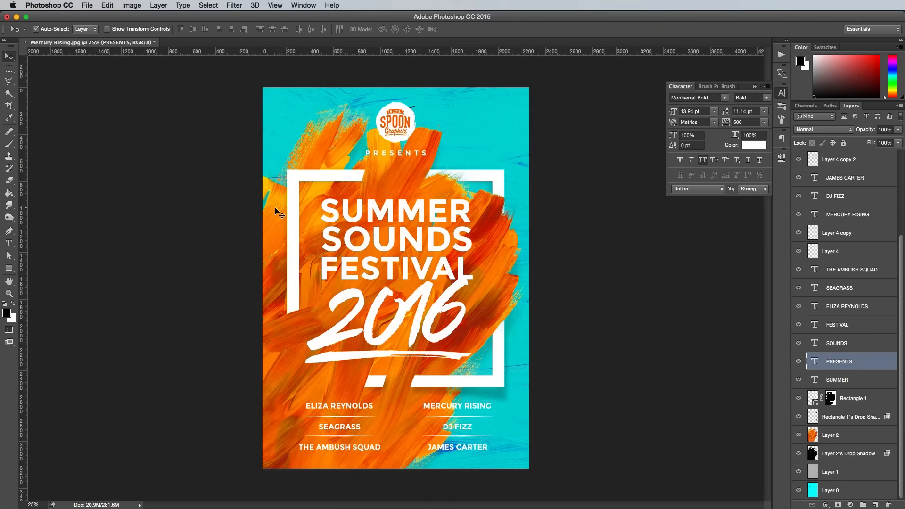
click(780, 96)
click(599, 242)
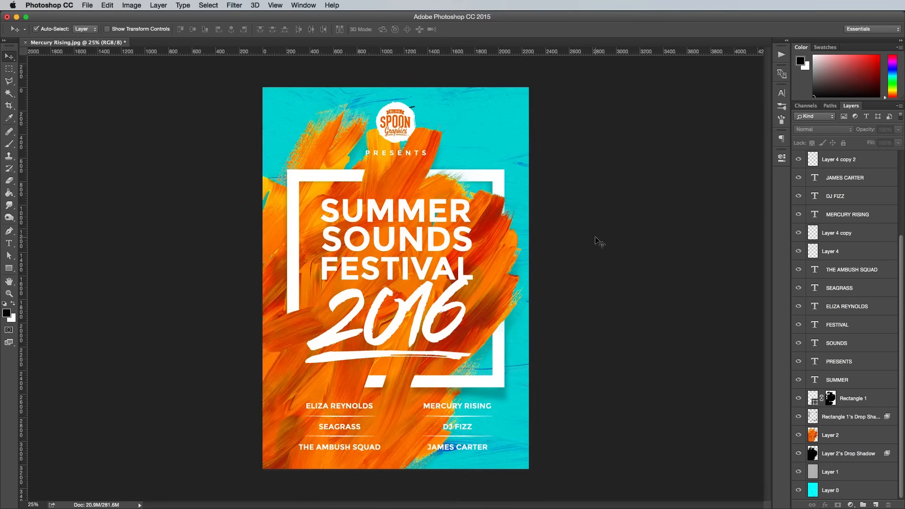